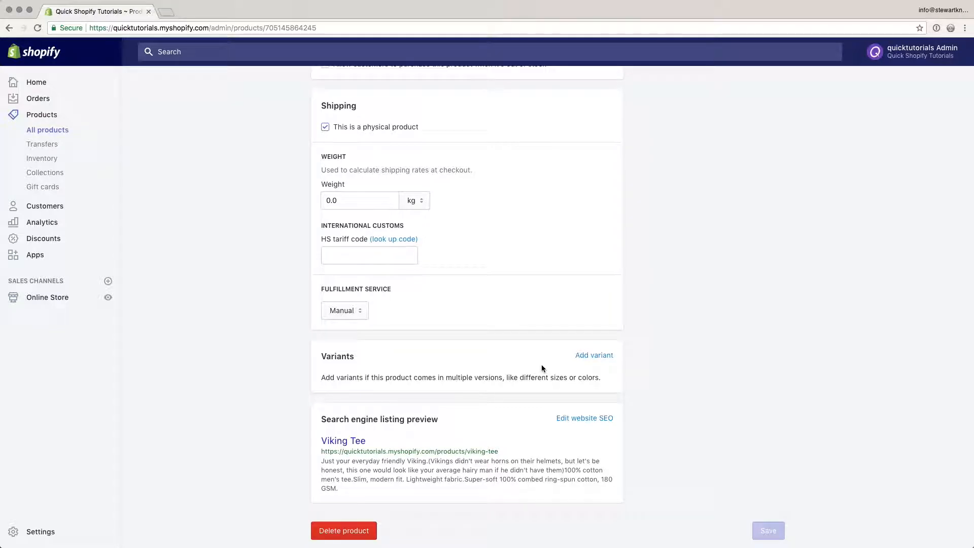
# - Start adding variants to the Viking Tee with a Size option holding the values S, M, L and XL
pyautogui.click(595, 356)
pyautogui.scroll(-3, 627, 383)
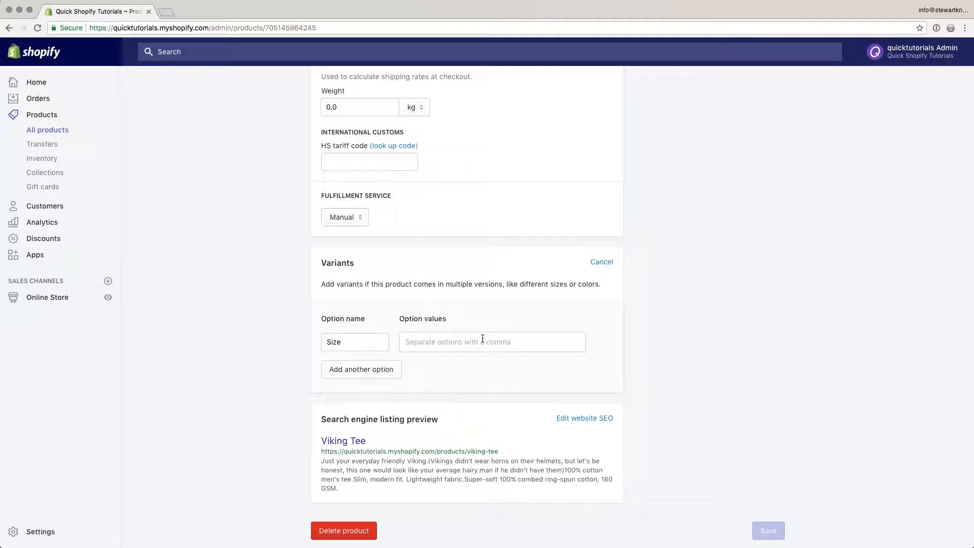
pyautogui.click(432, 343)
pyautogui.write('S')
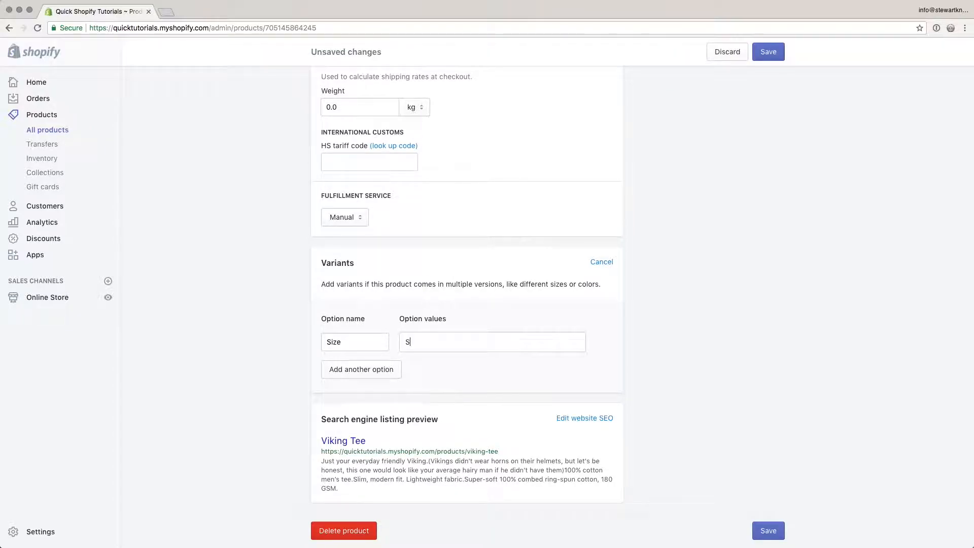
pyautogui.write(',M')
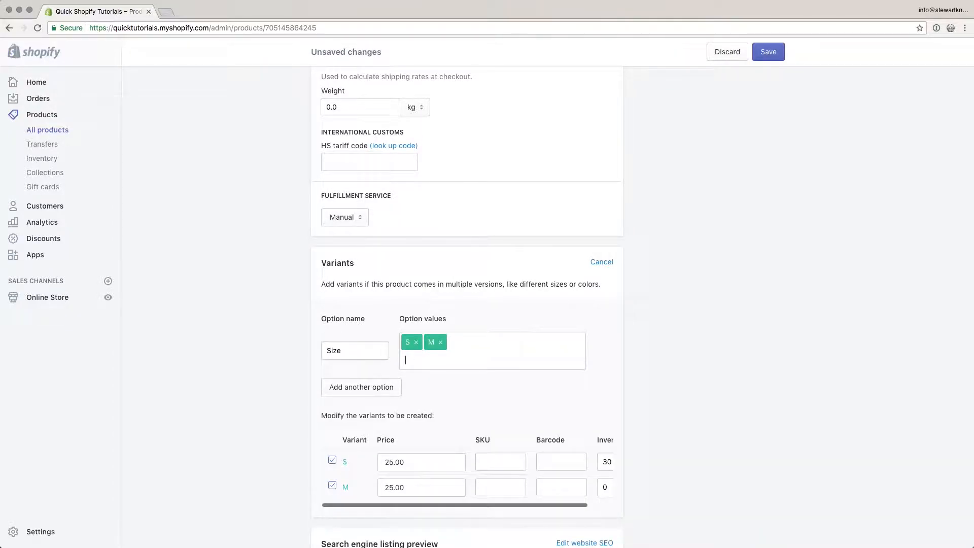
pyautogui.write(',L,')
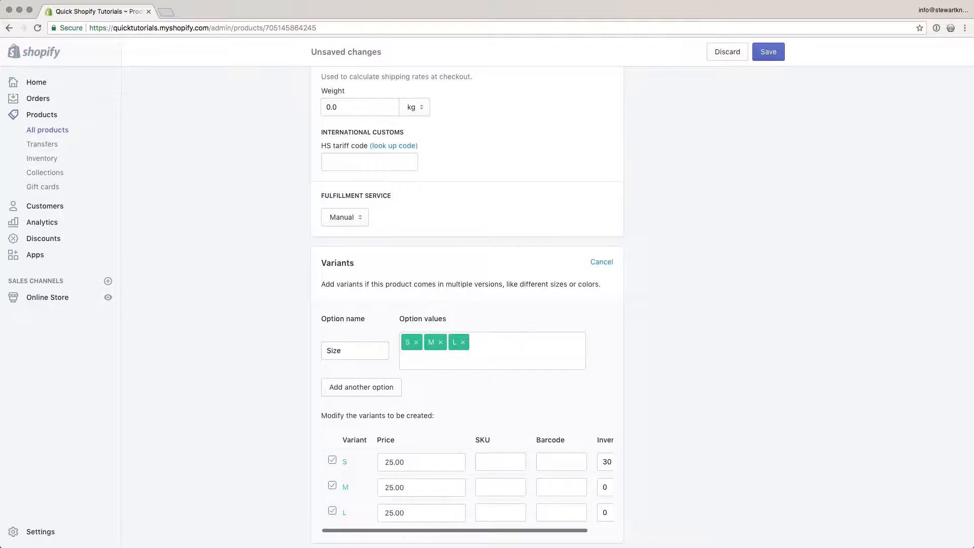
pyautogui.write('XL')
pyautogui.write(',')
# - Look over the price, SKU, barcode and inventory fields of the size variants
pyautogui.scroll(-3, 418, 314)
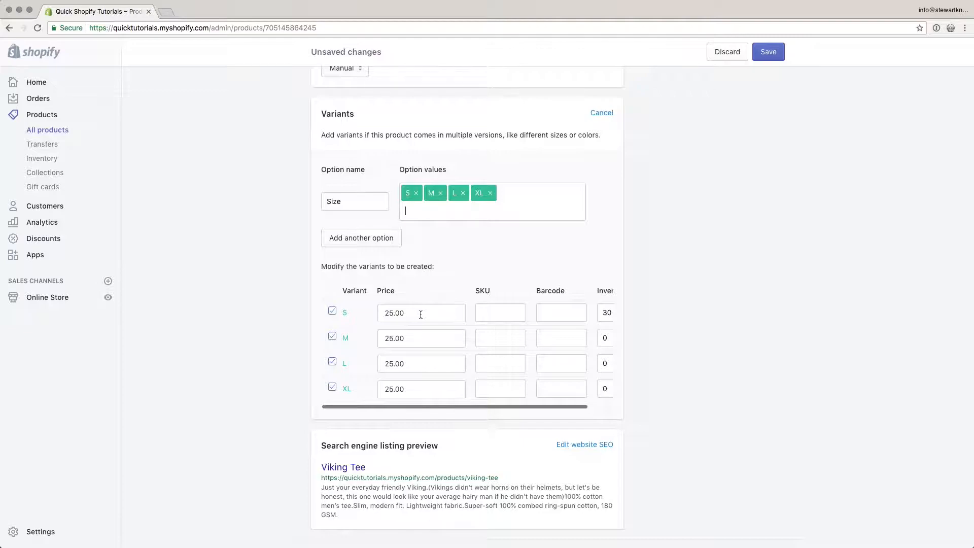
pyautogui.scroll(-1, 422, 314)
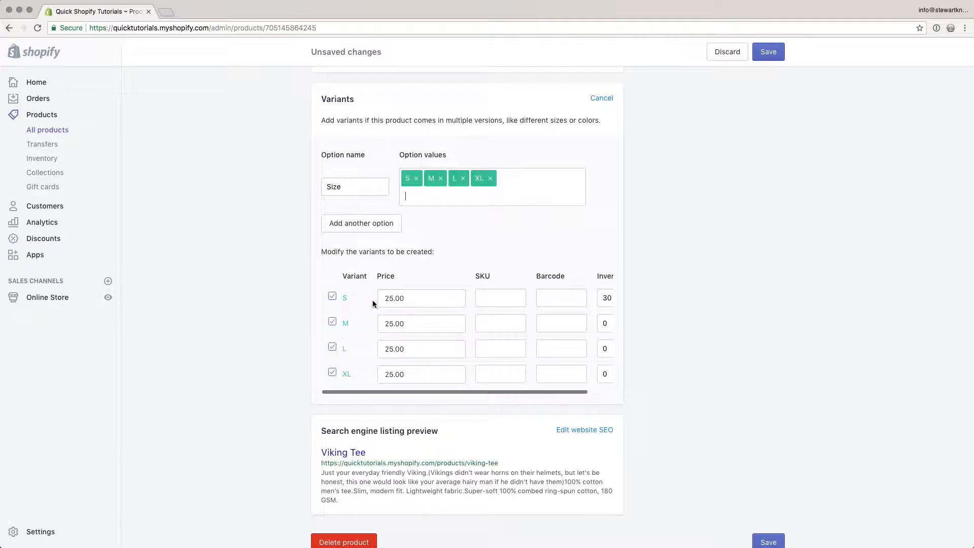
pyautogui.hscroll(2, 467, 300)
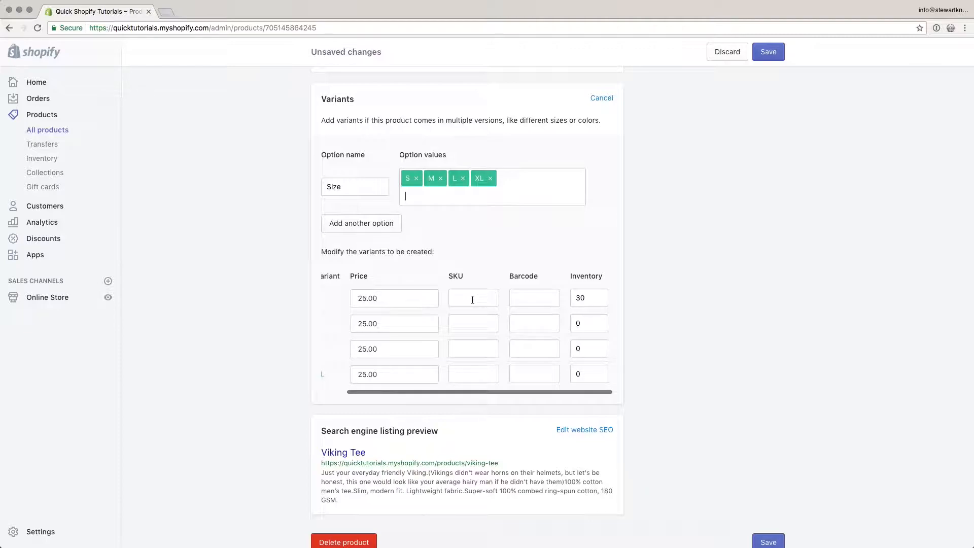
pyautogui.click(473, 300)
pyautogui.click(546, 300)
pyautogui.click(592, 300)
pyautogui.hscroll(-2, 479, 301)
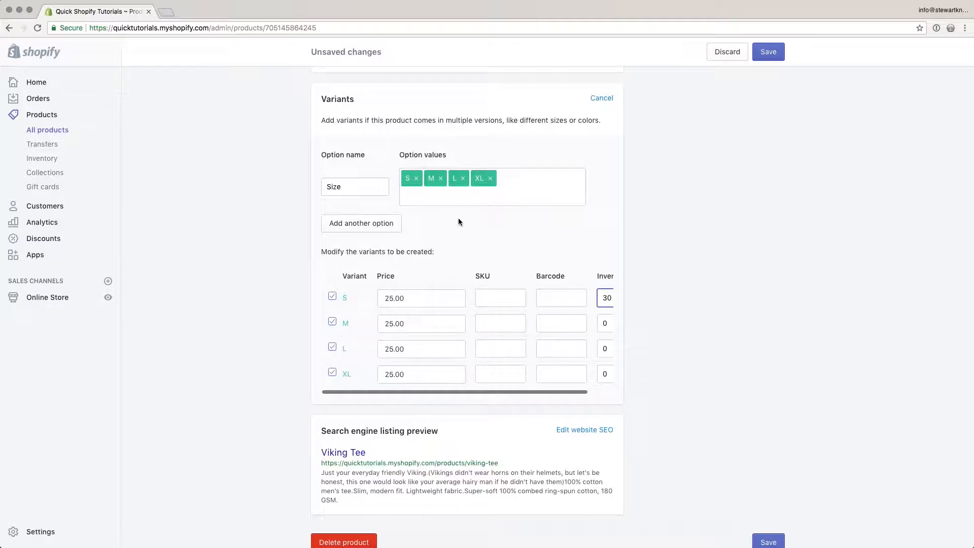
# - Add a second option, Color, with the values Black and Vintage Black Marle
pyautogui.click(372, 224)
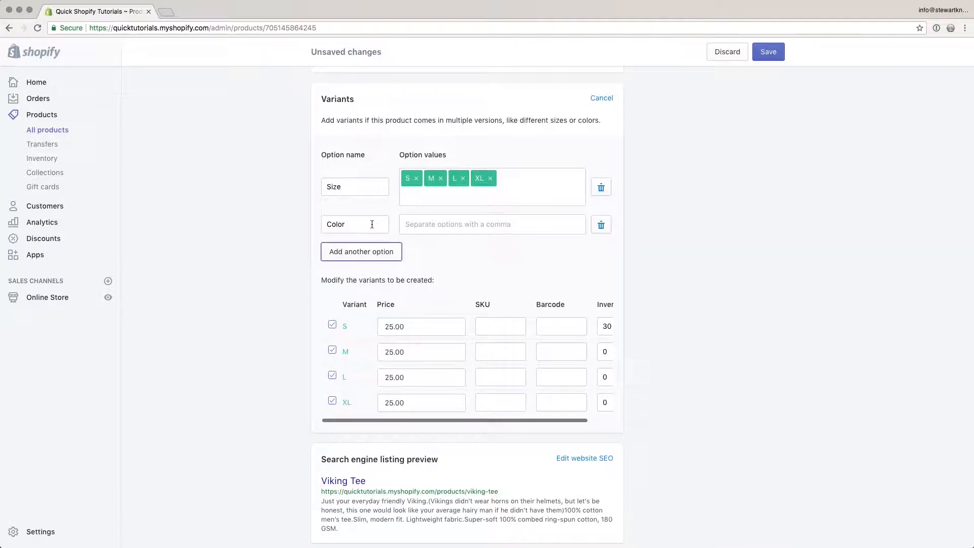
pyautogui.click(433, 227)
pyautogui.write('Balck')
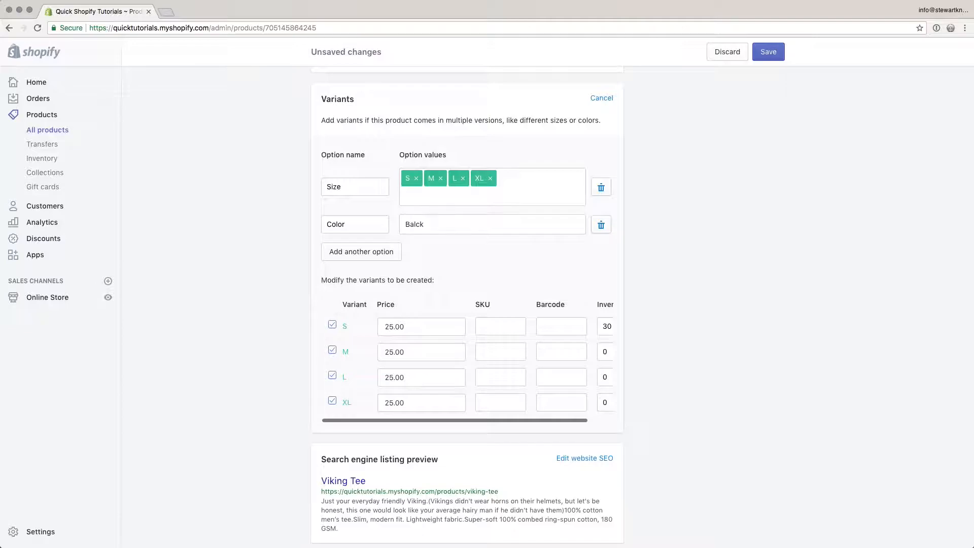
pyautogui.press('Return')
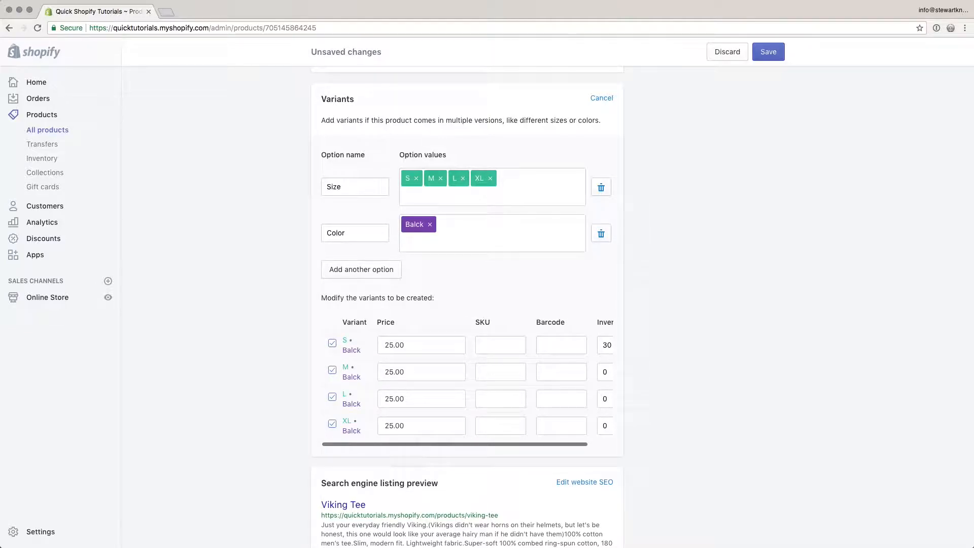
pyautogui.write('Vin')
pyautogui.write('tage Blac')
pyautogui.write('k Marle')
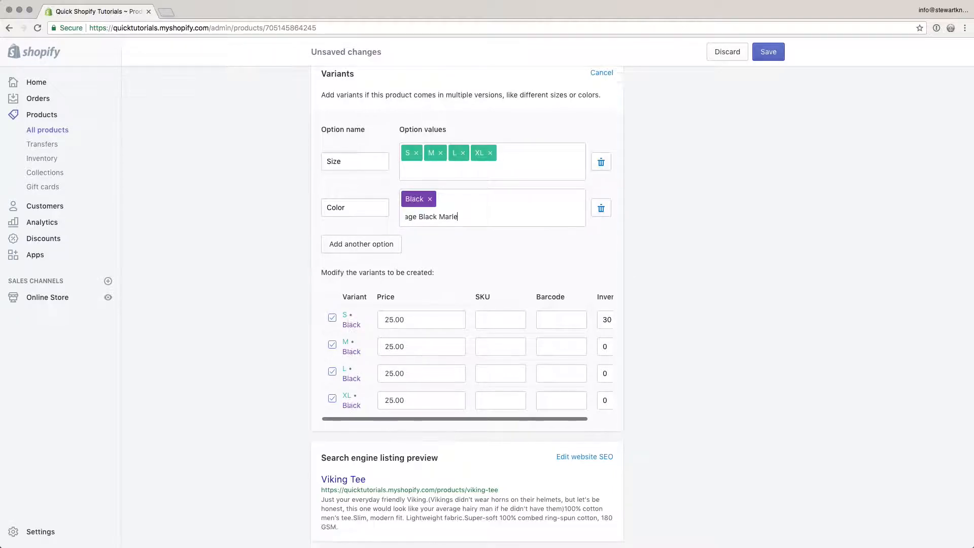
pyautogui.press('Return')
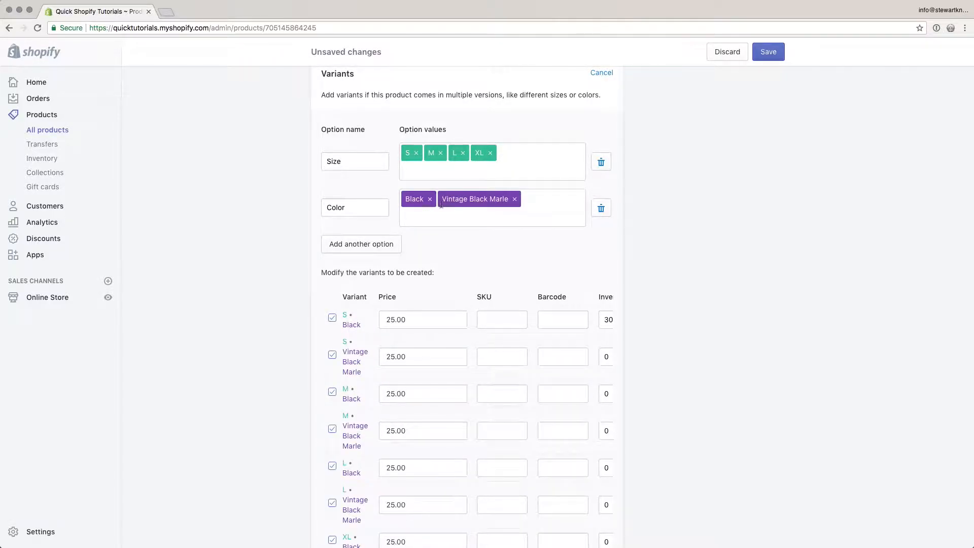
# - Set the inventory to 10 for each of the eight size and color variants and save the product
pyautogui.scroll(-5, 437, 261)
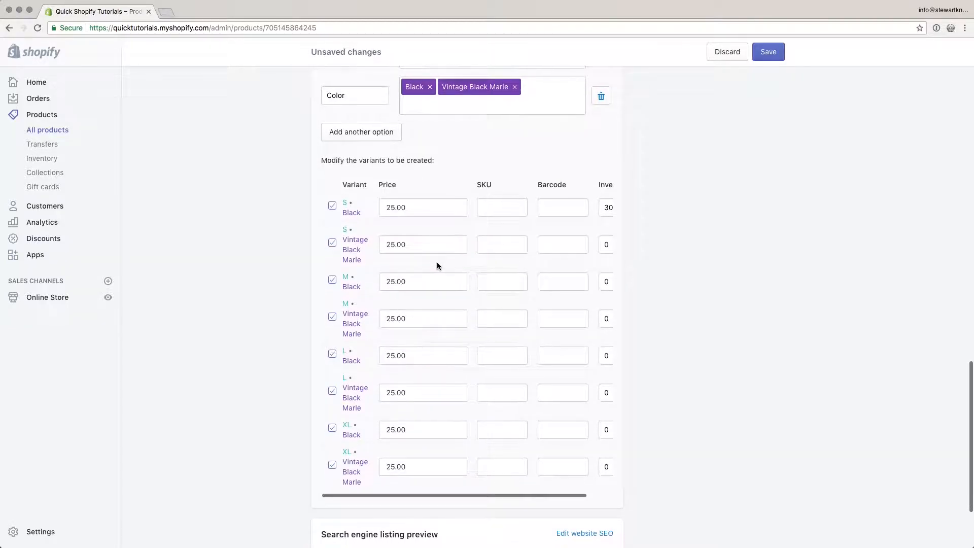
pyautogui.scroll(-1, 427, 240)
pyautogui.scroll(-1, 428, 239)
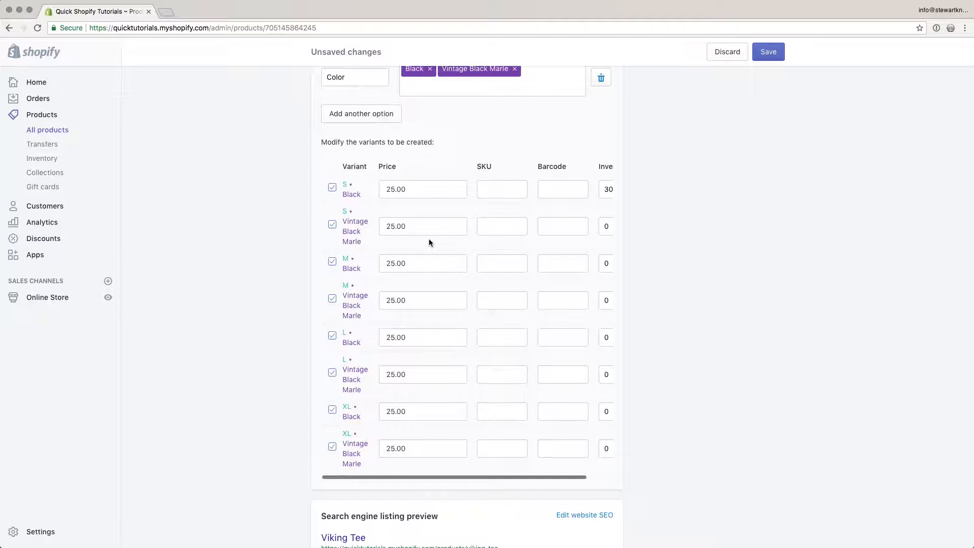
pyautogui.scroll(3, 428, 242)
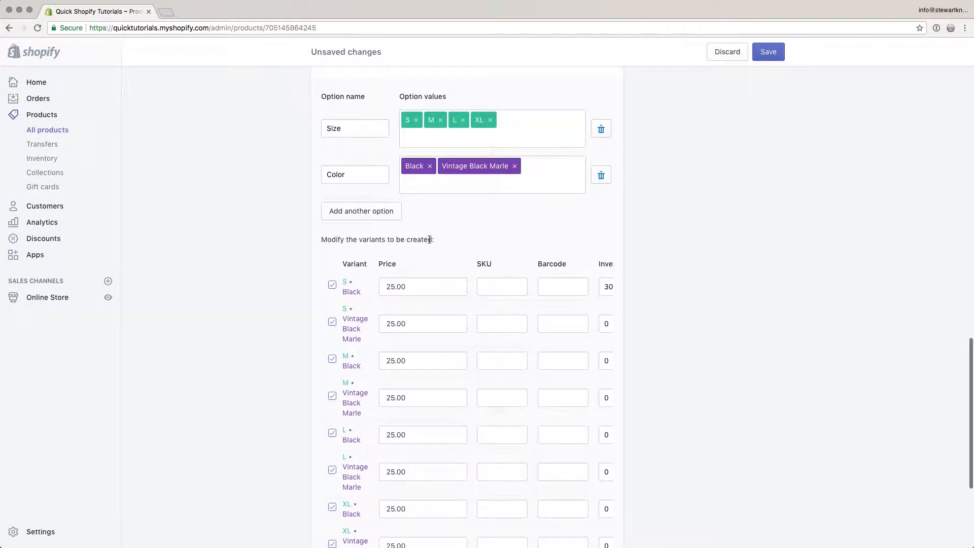
pyautogui.scroll(-3, 453, 246)
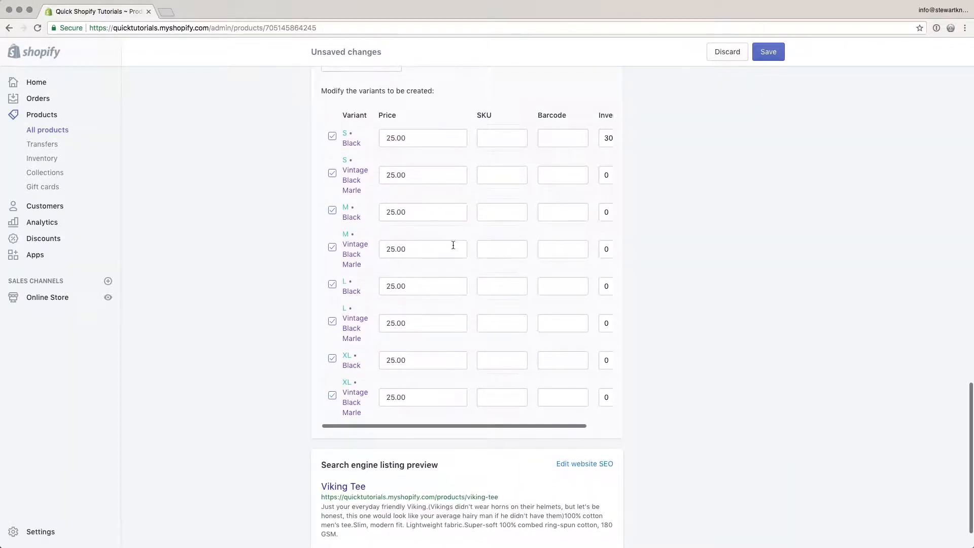
pyautogui.hscroll(2, 453, 245)
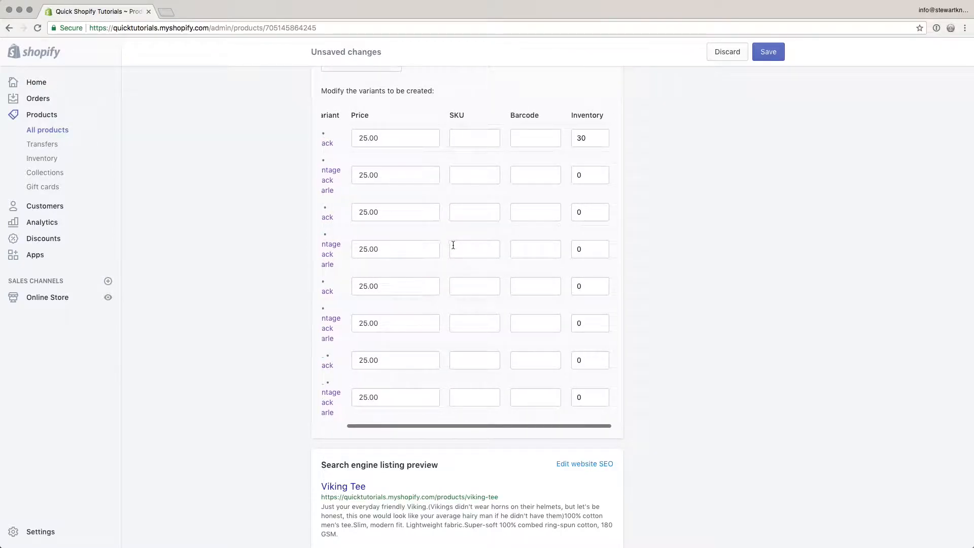
pyautogui.click(579, 176)
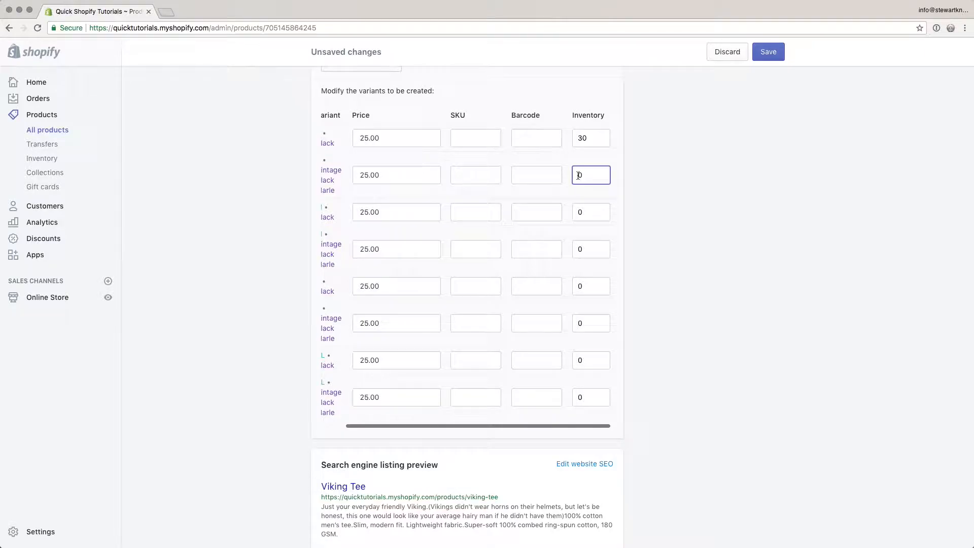
pyautogui.hscroll(-2, 577, 175)
pyautogui.hscroll(2, 578, 172)
pyautogui.moveTo(580, 139); pyautogui.dragTo(567, 138)
pyautogui.write('1')
pyautogui.click(575, 176)
pyautogui.write('1')
pyautogui.click(577, 212)
pyautogui.write('1')
pyautogui.click(577, 249)
pyautogui.write('1')
pyautogui.click(574, 286)
pyautogui.write('1')
pyautogui.click(576, 324)
pyautogui.write('1')
pyautogui.click(577, 361)
pyautogui.write('1')
pyautogui.click(577, 397)
pyautogui.click(558, 412)
pyautogui.hscroll(-3, 557, 409)
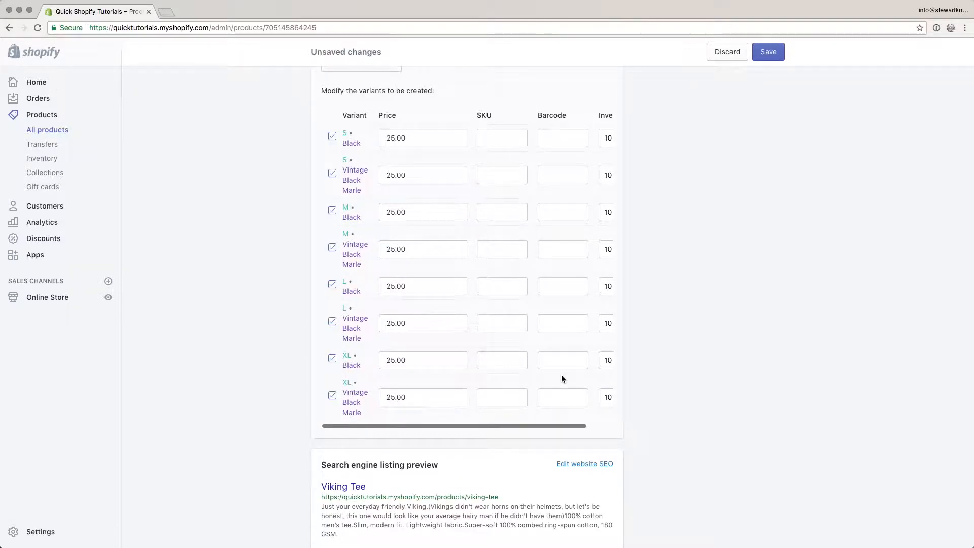
pyautogui.scroll(5, 561, 377)
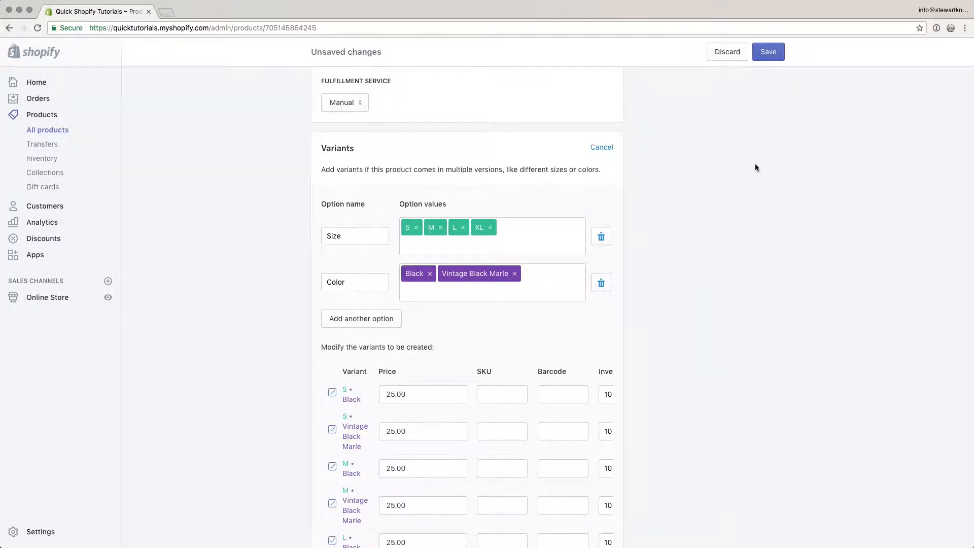
pyautogui.click(767, 51)
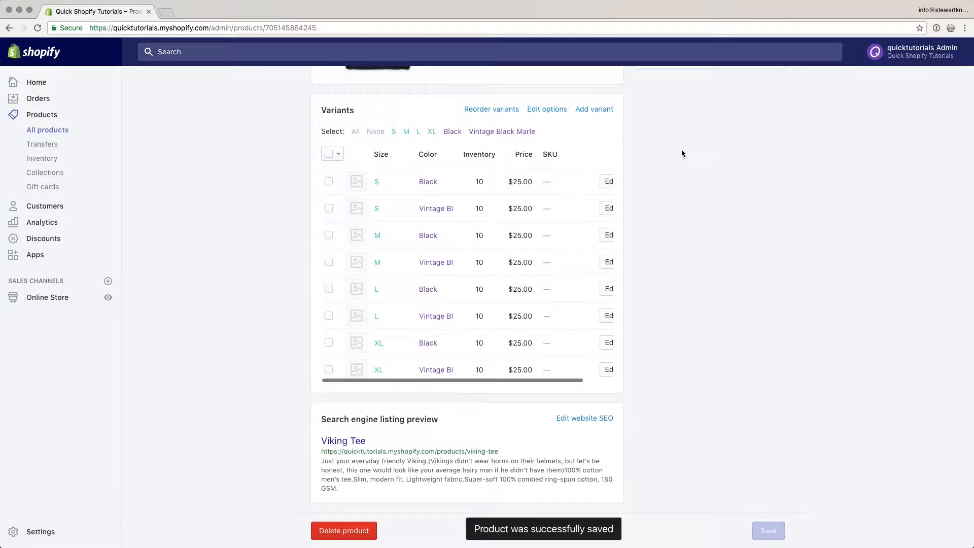
# - Reorder the variants so Vintage Black Marle precedes Black and Color precedes Size, and save the order
pyautogui.scroll(2, 681, 149)
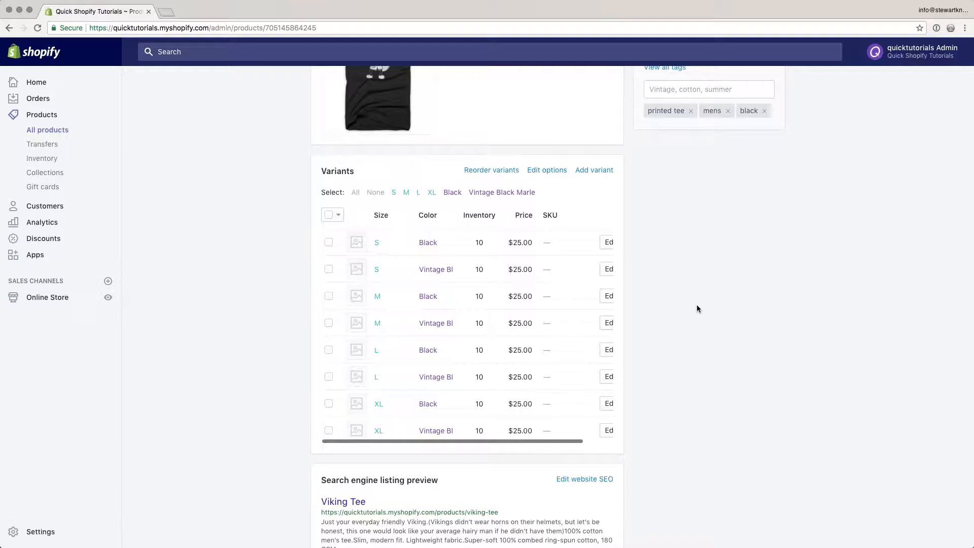
pyautogui.scroll(1, 696, 300)
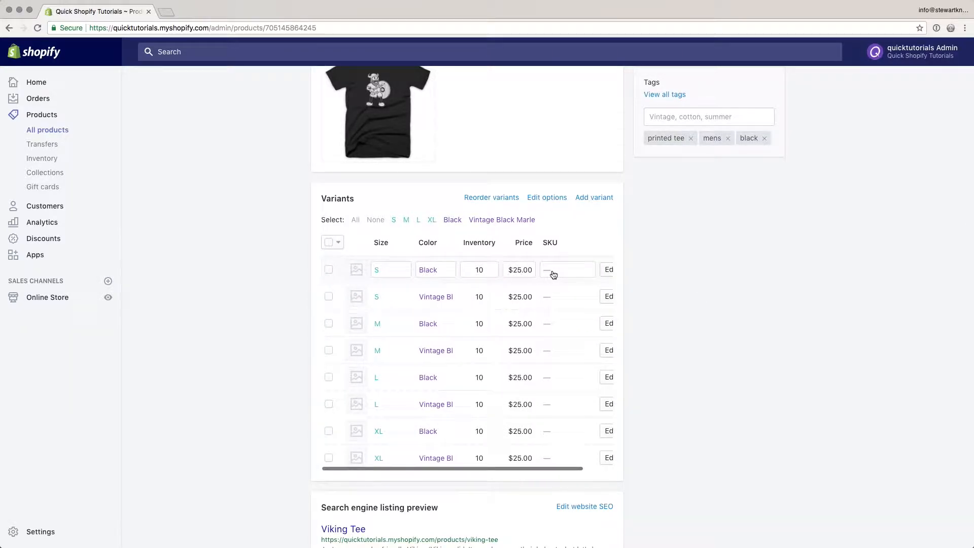
pyautogui.click(485, 199)
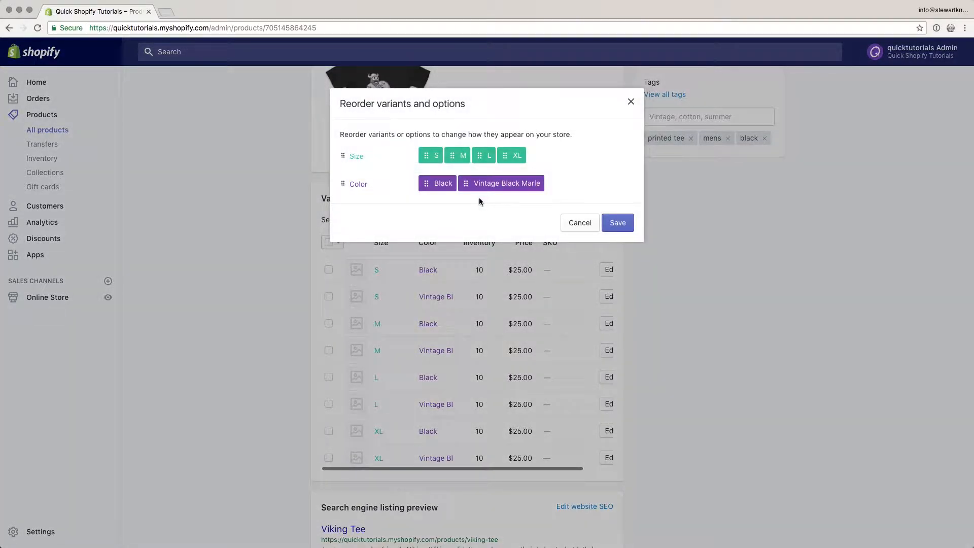
pyautogui.moveTo(463, 183); pyautogui.dragTo(425, 184)
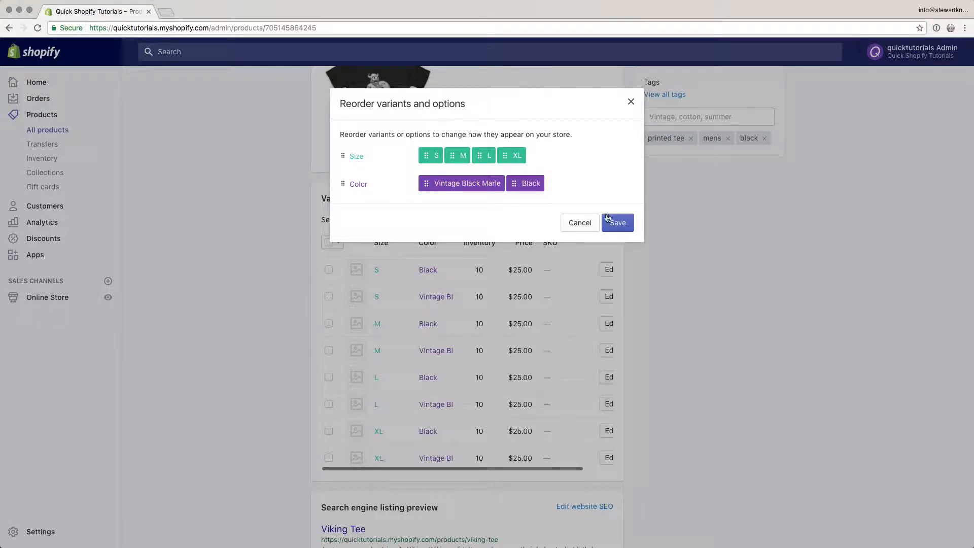
pyautogui.moveTo(342, 184); pyautogui.dragTo(339, 155)
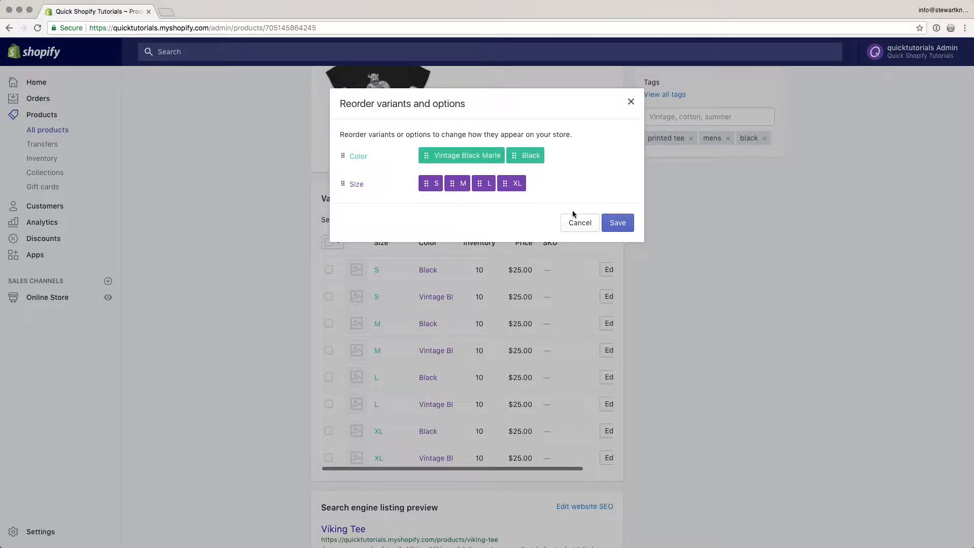
pyautogui.click(618, 227)
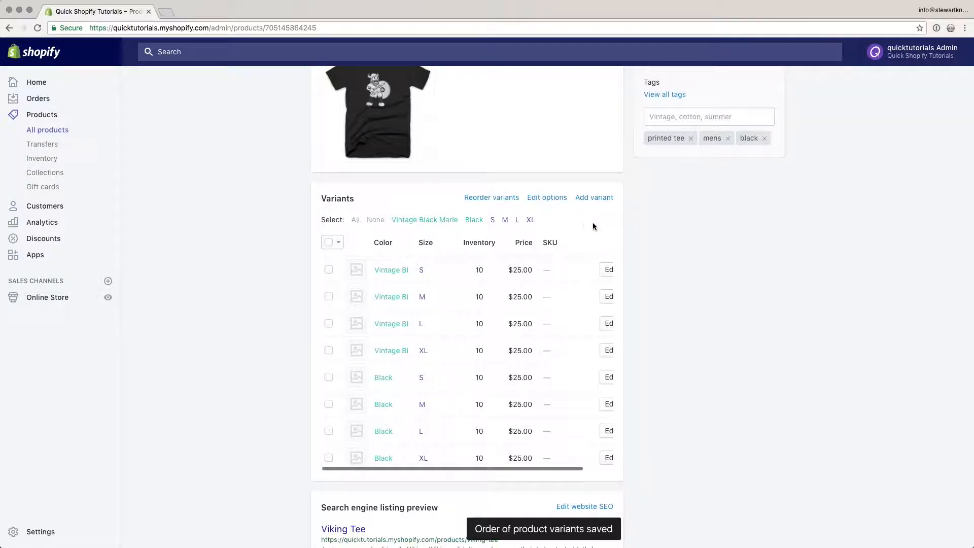
# - Try adding a Material option to the product's existing variant options, and discard the change
pyautogui.click(540, 199)
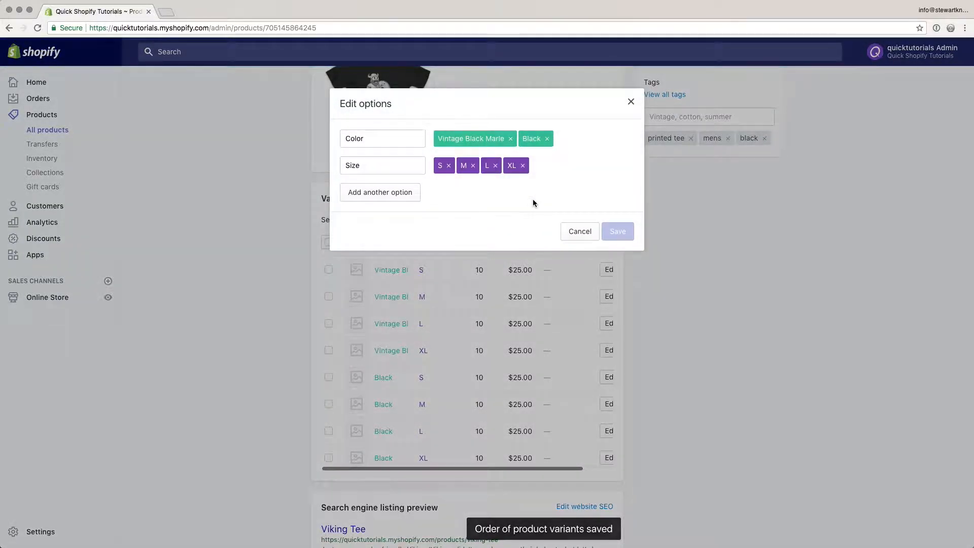
pyautogui.doubleClick(368, 139)
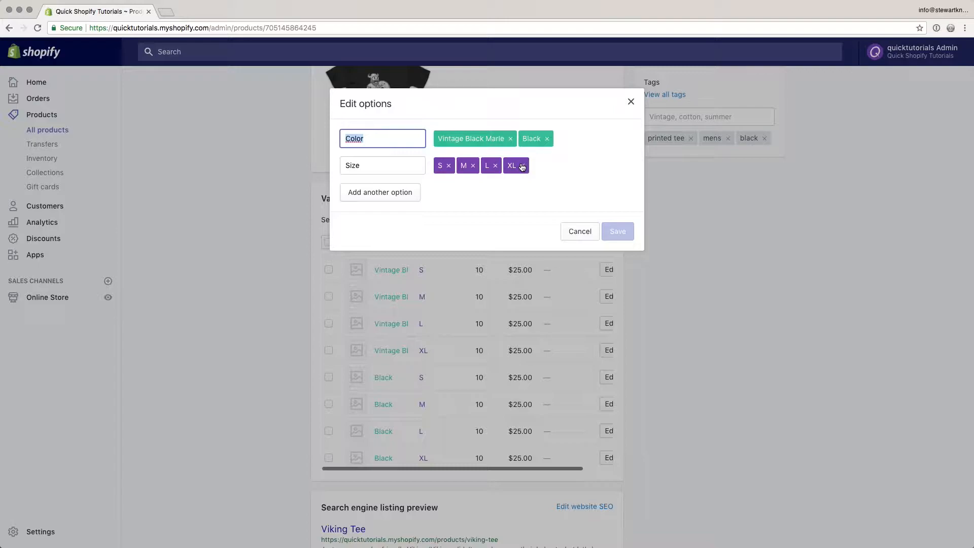
pyautogui.click(384, 192)
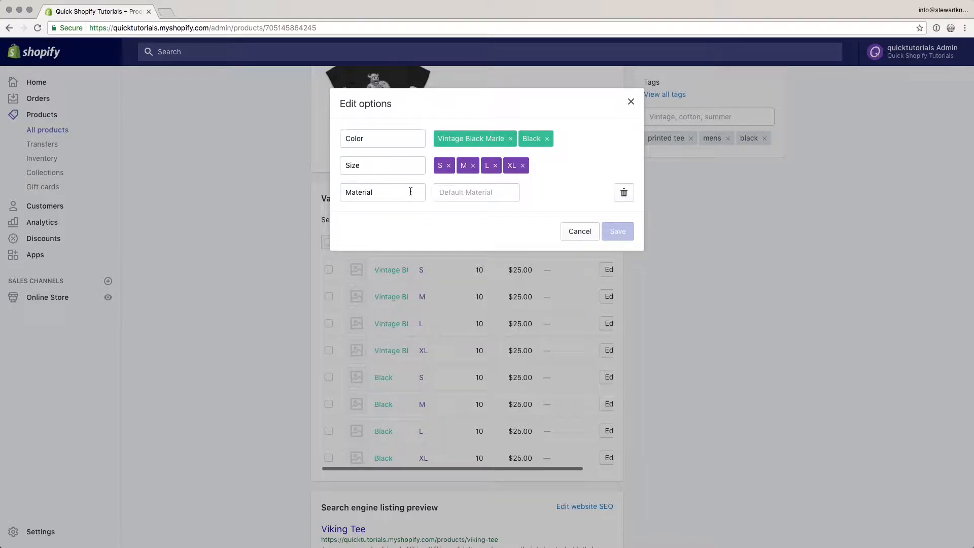
pyautogui.click(584, 230)
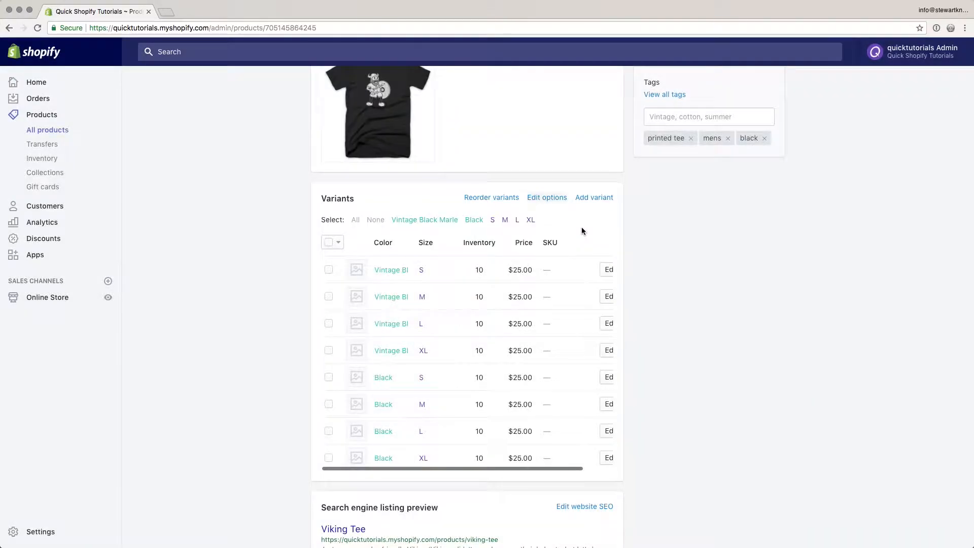
# - Examine the form for adding a single new variant and return to the Viking Tee's variant list
pyautogui.click(594, 198)
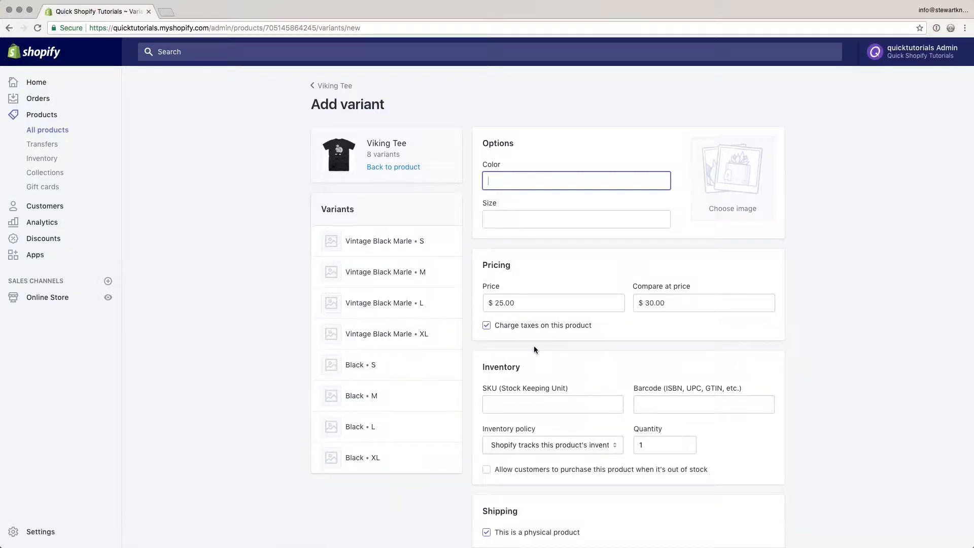
pyautogui.scroll(-5, 549, 346)
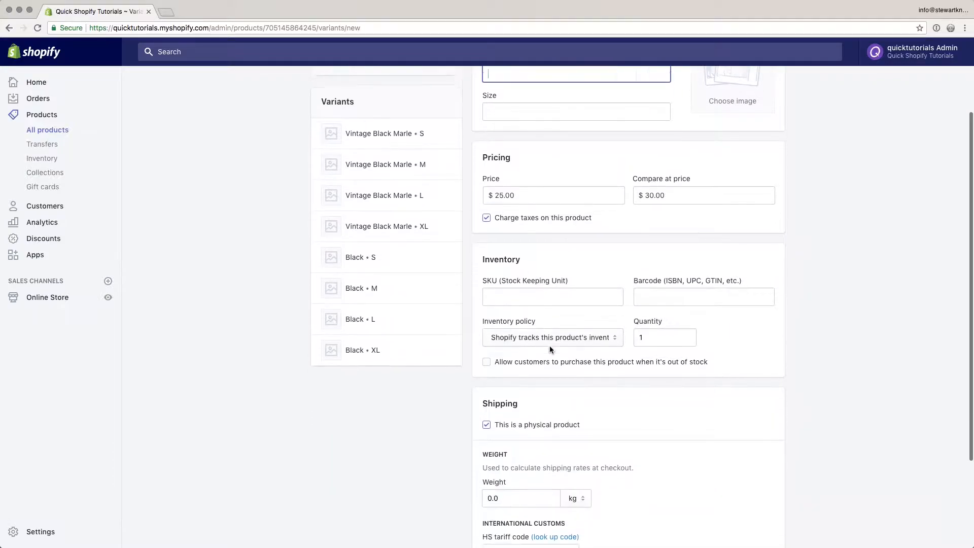
pyautogui.scroll(5, 551, 346)
pyautogui.click(391, 169)
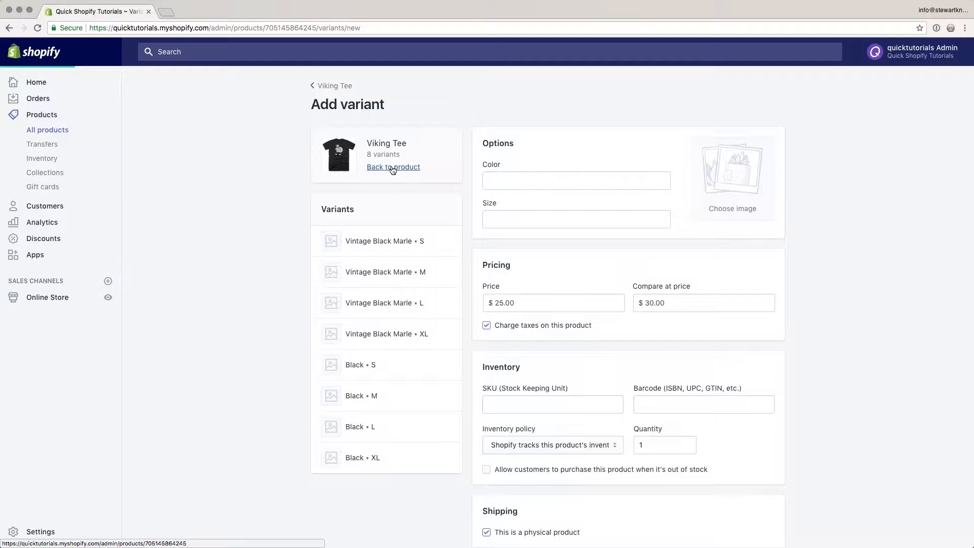
pyautogui.scroll(-10, 188, 288)
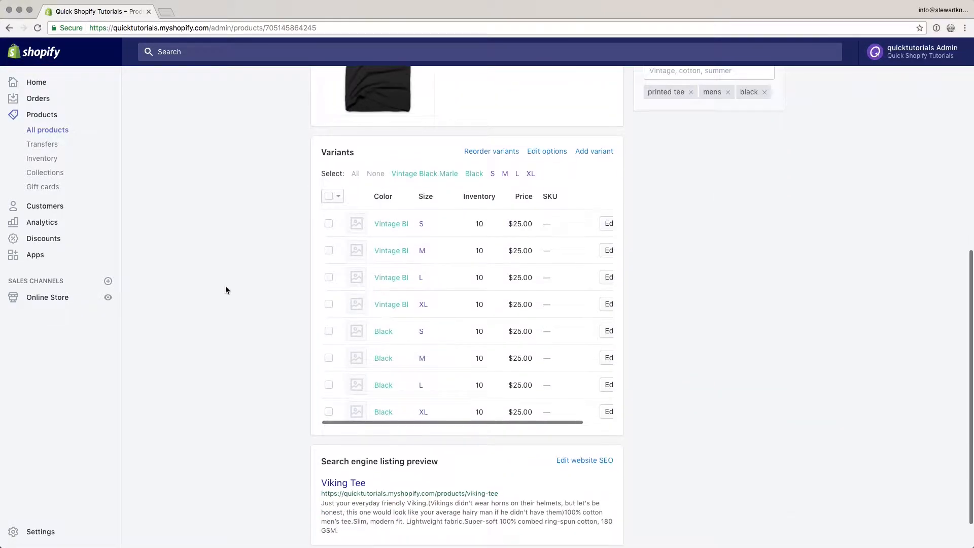
# - Open the Vintage Black Marle S variant and examine its options, pricing, inventory and shipping settings
pyautogui.hscroll(2, 547, 272)
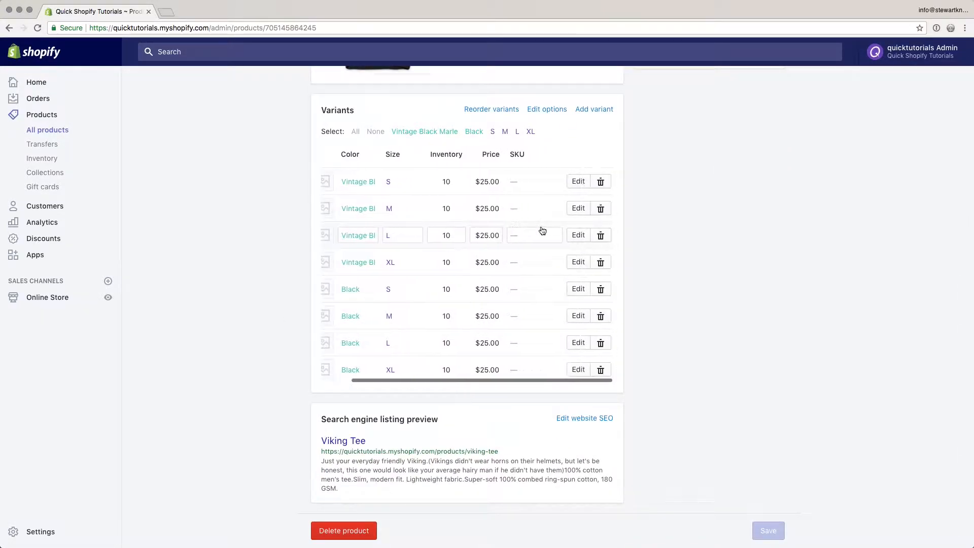
pyautogui.click(576, 184)
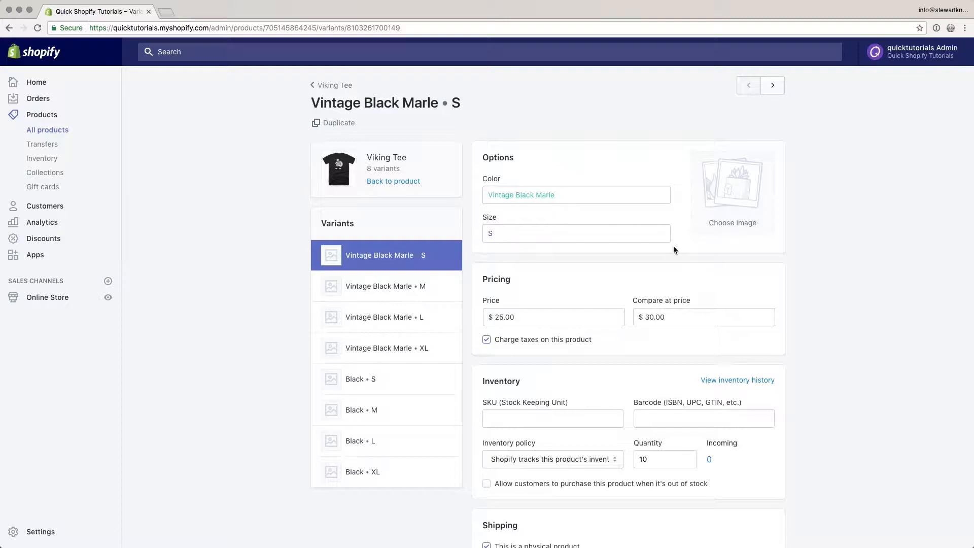
pyautogui.scroll(-3, 674, 246)
pyautogui.scroll(-2, 674, 248)
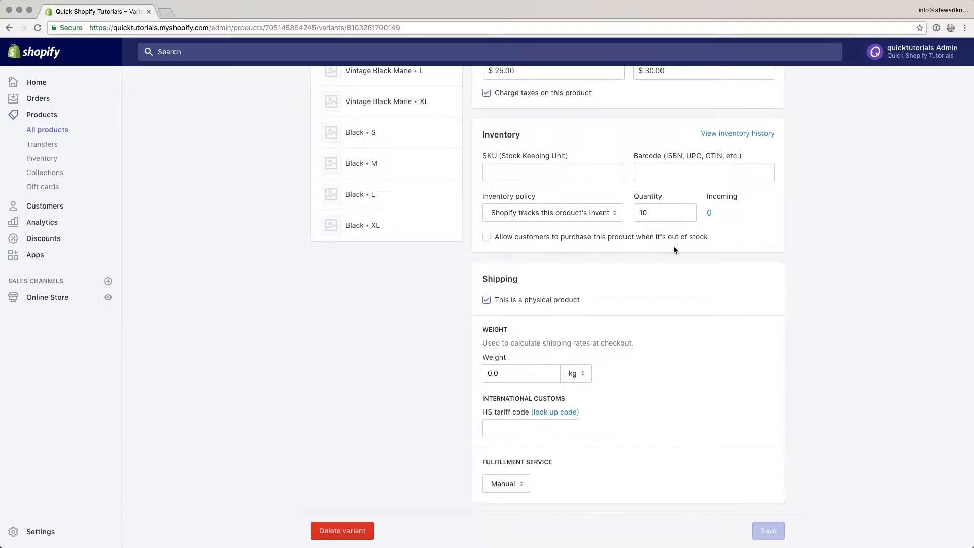
pyautogui.scroll(1, 675, 249)
pyautogui.scroll(-1, 675, 249)
pyautogui.scroll(5, 674, 248)
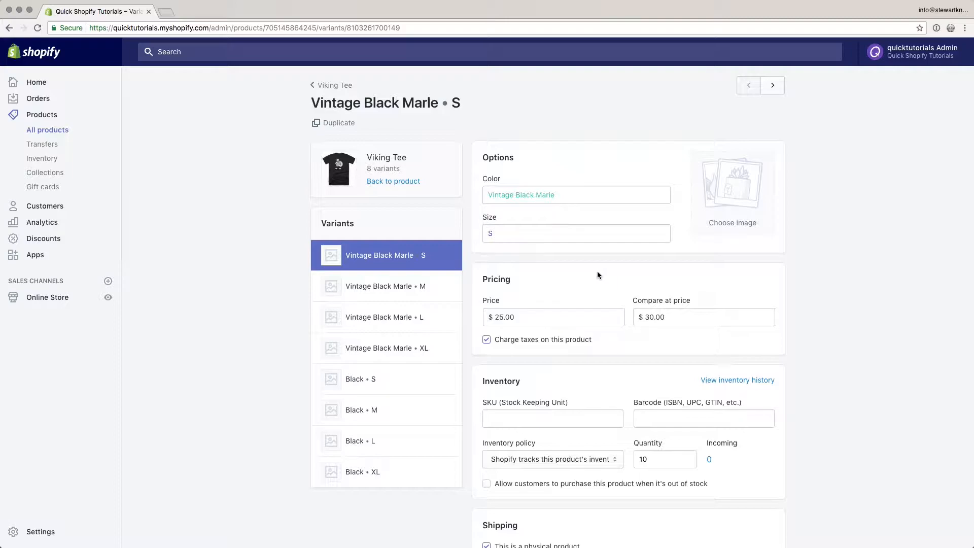
# - Upload Viking-tee-asphalt-marl.jpg from the Viking tee folder and assign it as the image of the Vintage Black Marle S variant
pyautogui.click(733, 199)
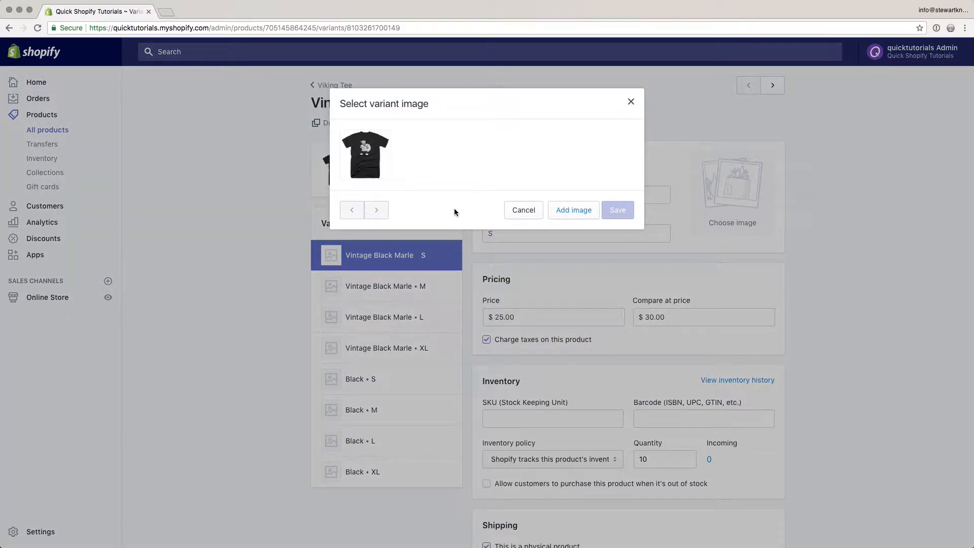
pyautogui.click(573, 212)
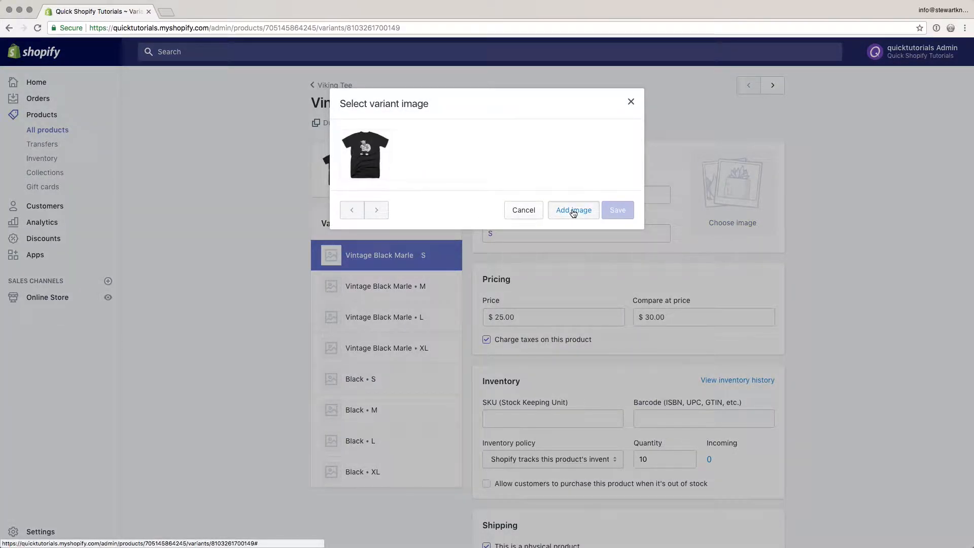
pyautogui.click(341, 120)
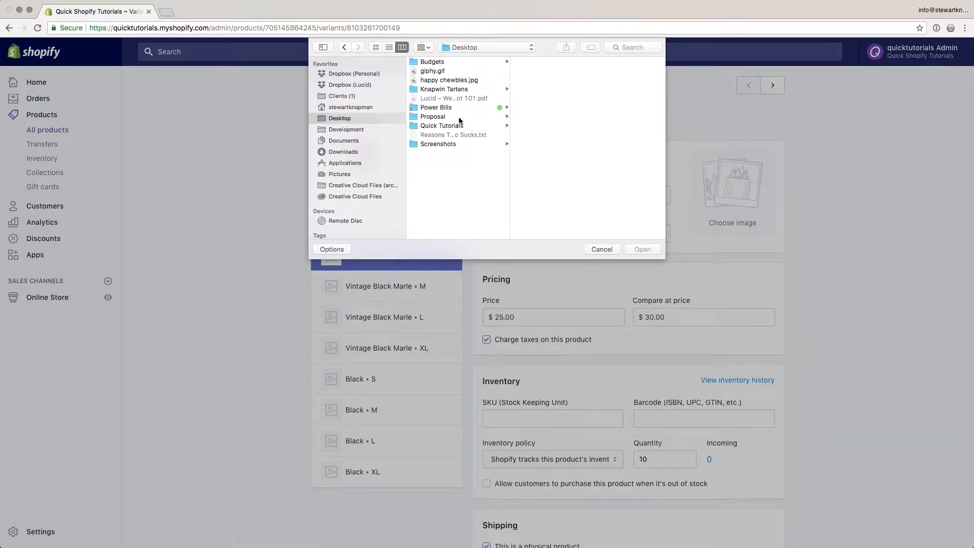
pyautogui.click(459, 126)
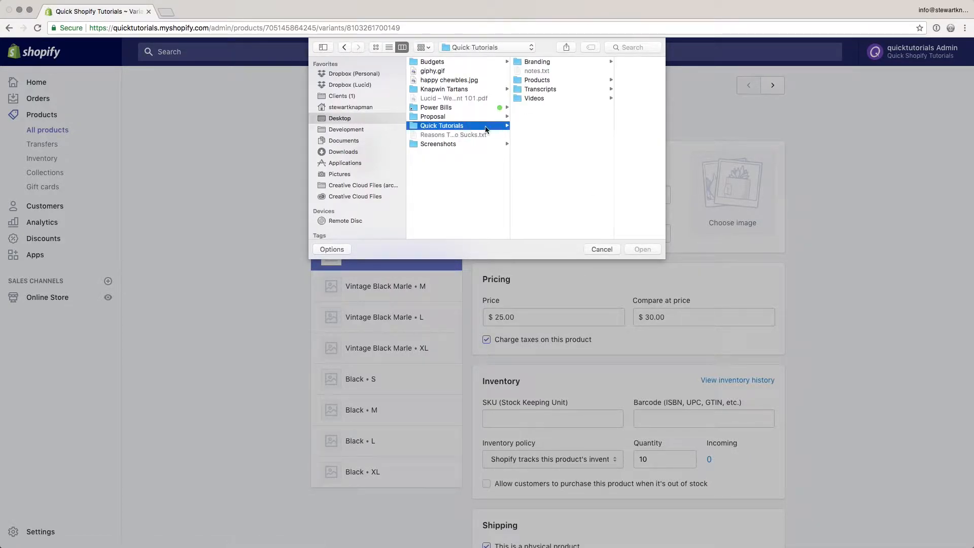
pyautogui.click(559, 80)
pyautogui.click(603, 61)
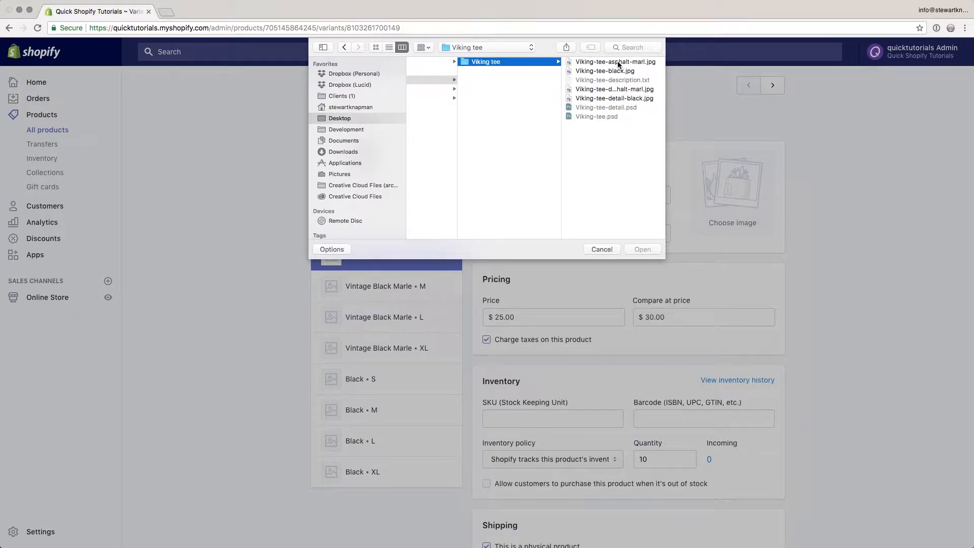
pyautogui.click(619, 62)
pyautogui.click(641, 249)
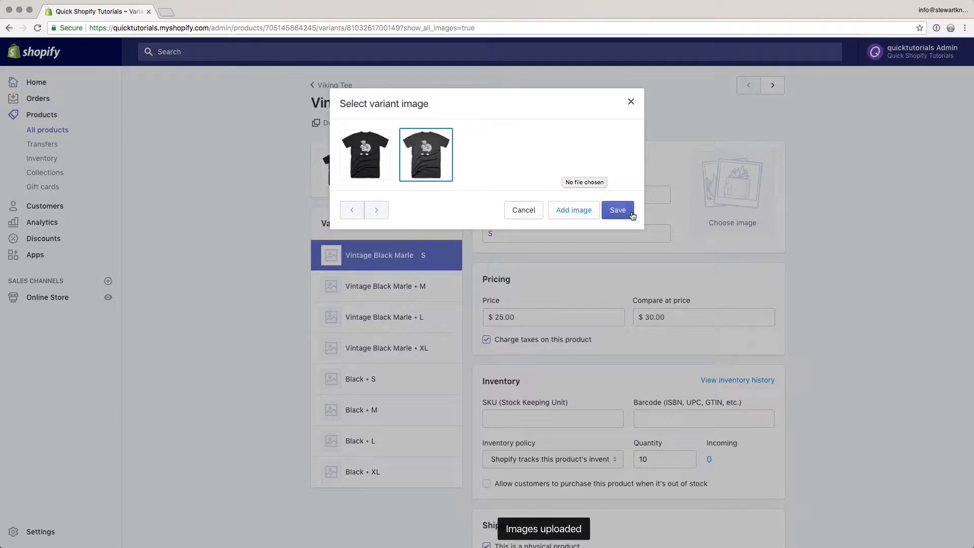
pyautogui.click(626, 216)
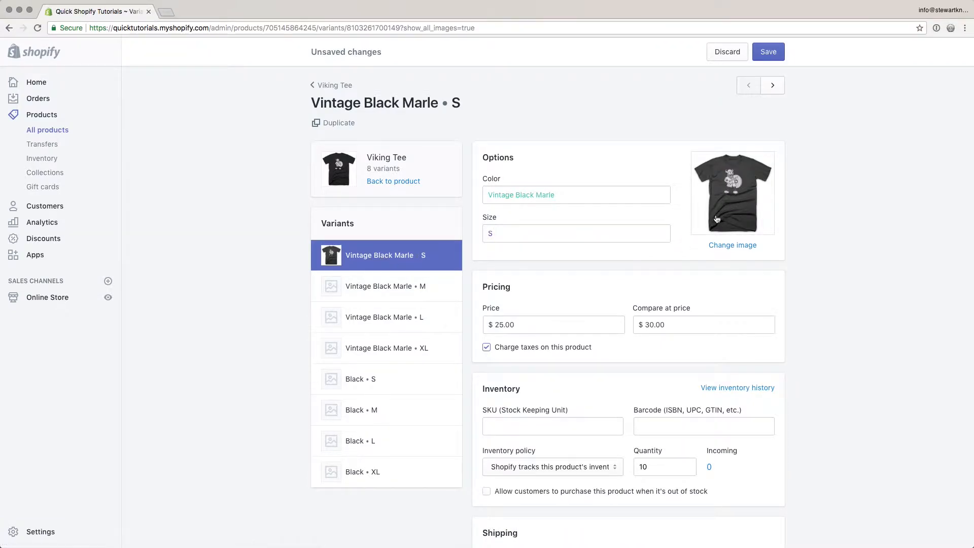
pyautogui.click(738, 206)
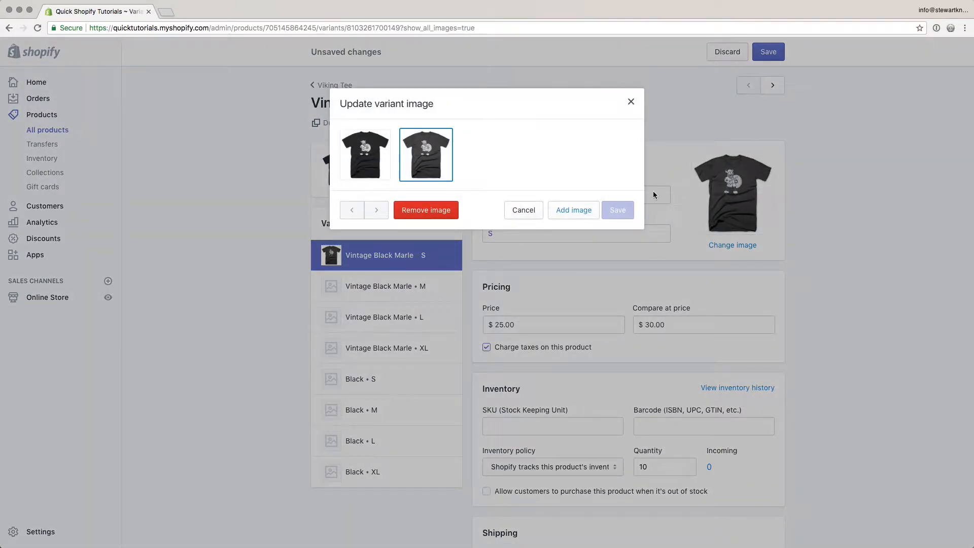
pyautogui.click(631, 102)
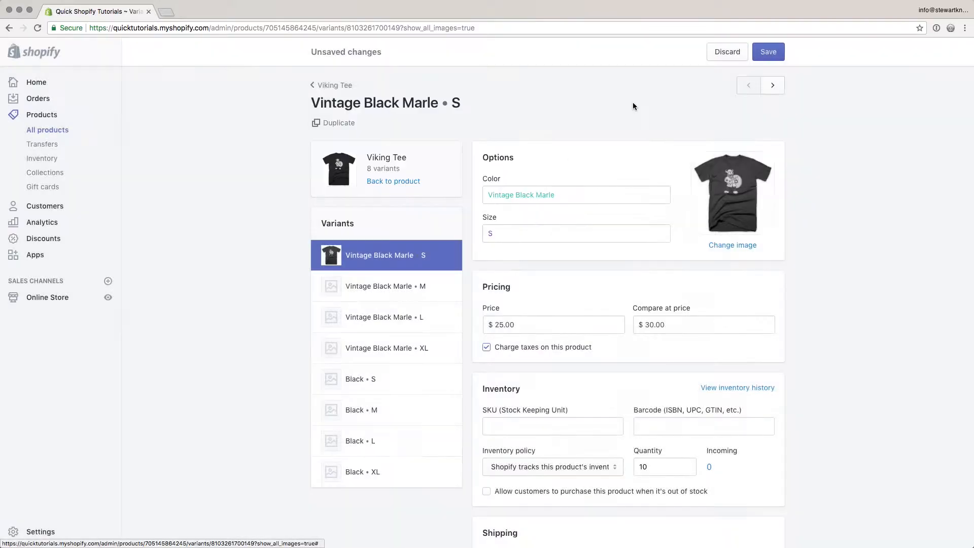
# - Assign the marle shirt image to the remaining Vintage Black Marle variants and the black one to all Black variants, and save
pyautogui.click(330, 292)
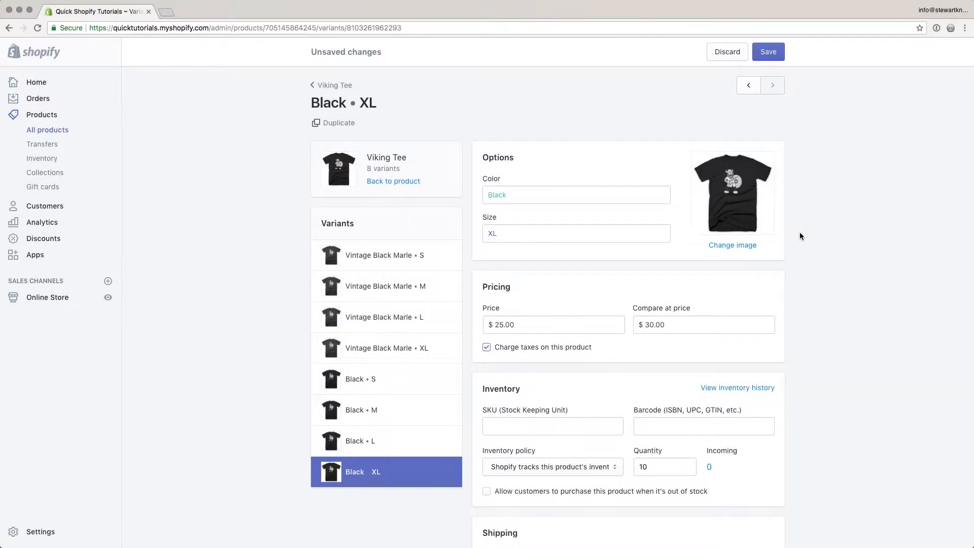
pyautogui.click(769, 54)
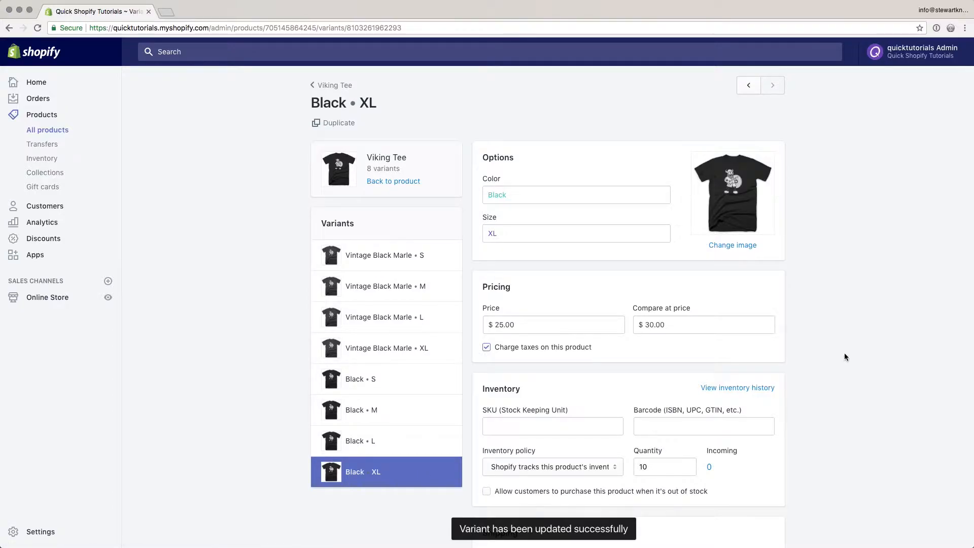
# - Return to the Viking Tee product page and review its images and the variant list's thumbnails
pyautogui.click(387, 182)
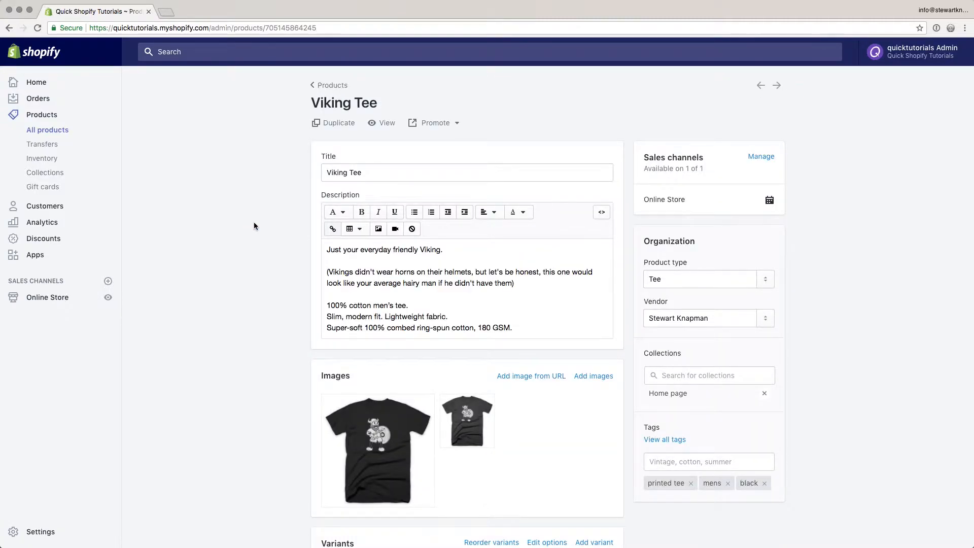
pyautogui.scroll(-5, 254, 223)
pyautogui.moveTo(461, 279)
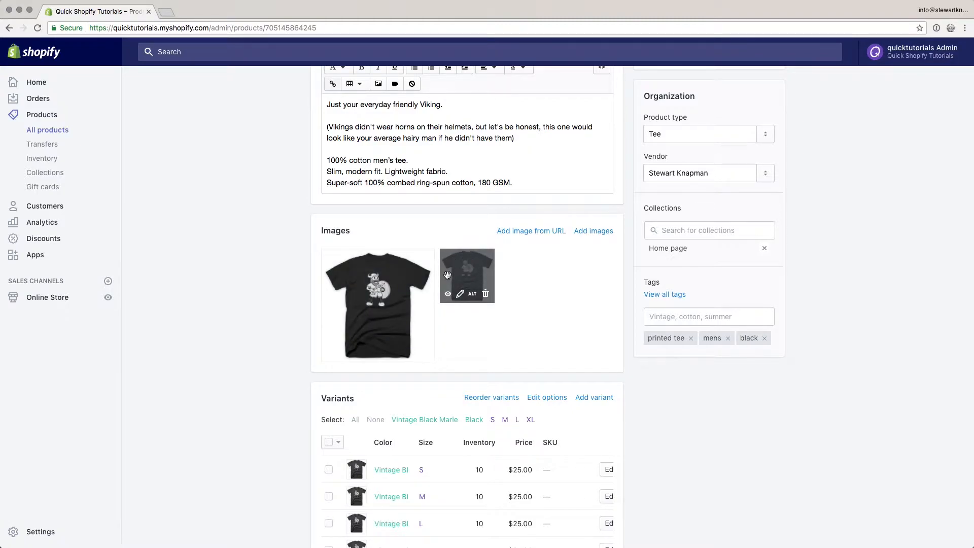
pyautogui.scroll(-5, 299, 294)
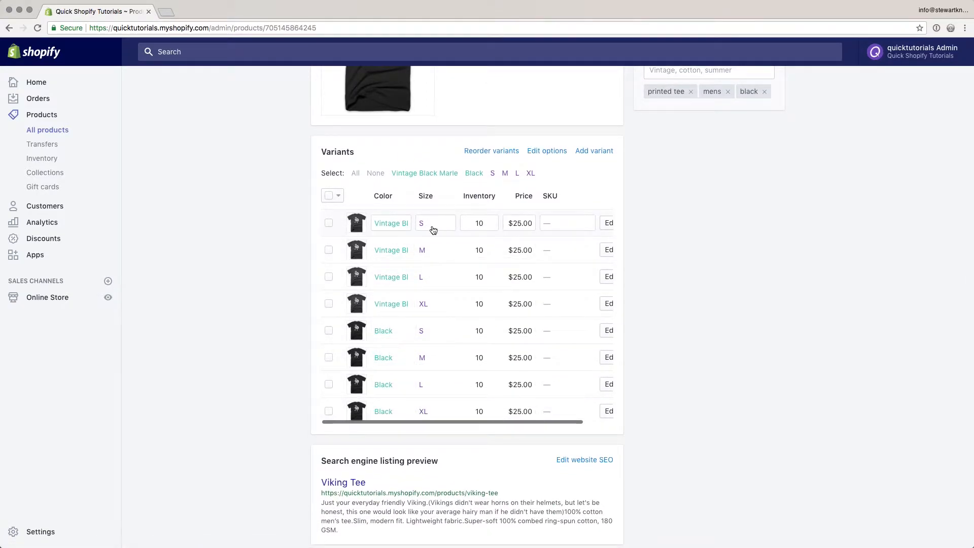
pyautogui.scroll(4, 444, 249)
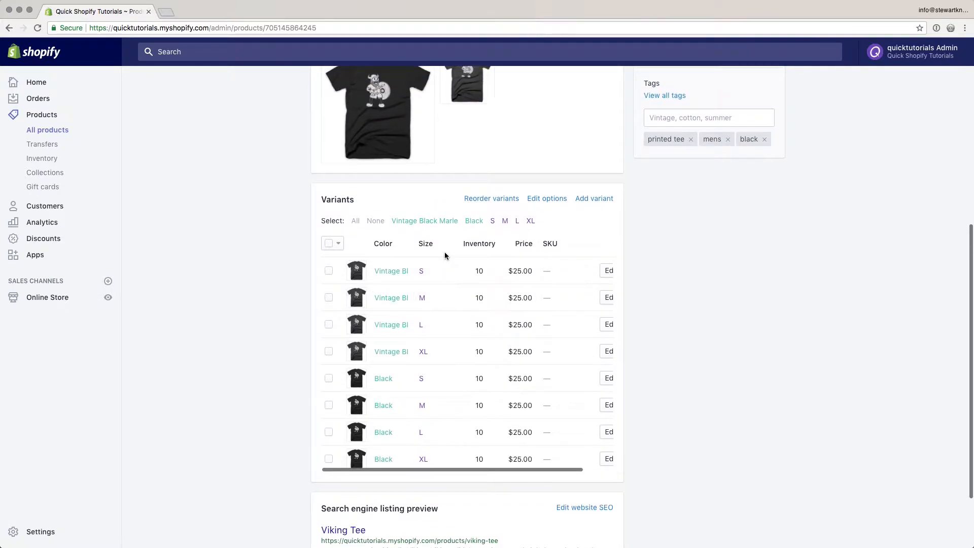
pyautogui.scroll(5, 266, 261)
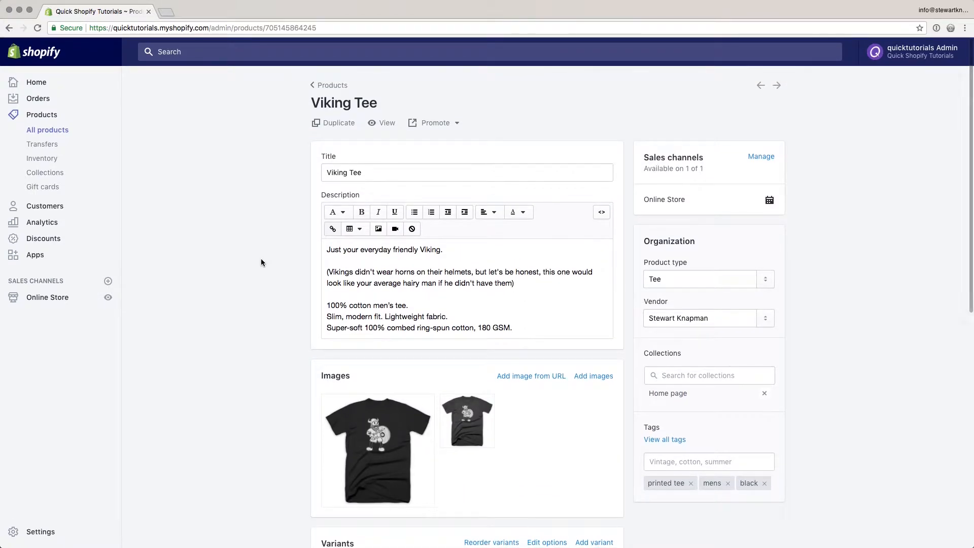
# - View the Viking Tee in the online store and switch its color to Black and back to Vintage Black Marle
pyautogui.click(386, 123)
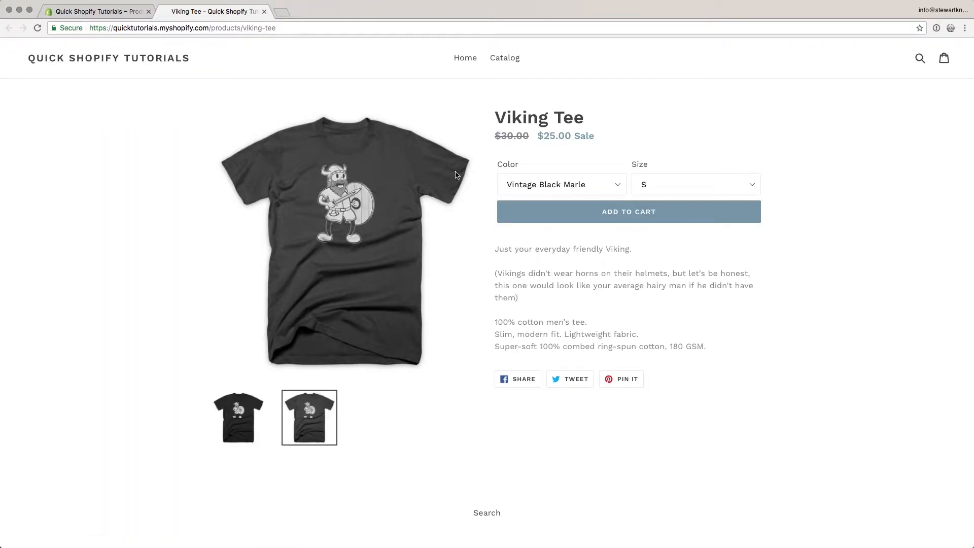
pyautogui.click(594, 184)
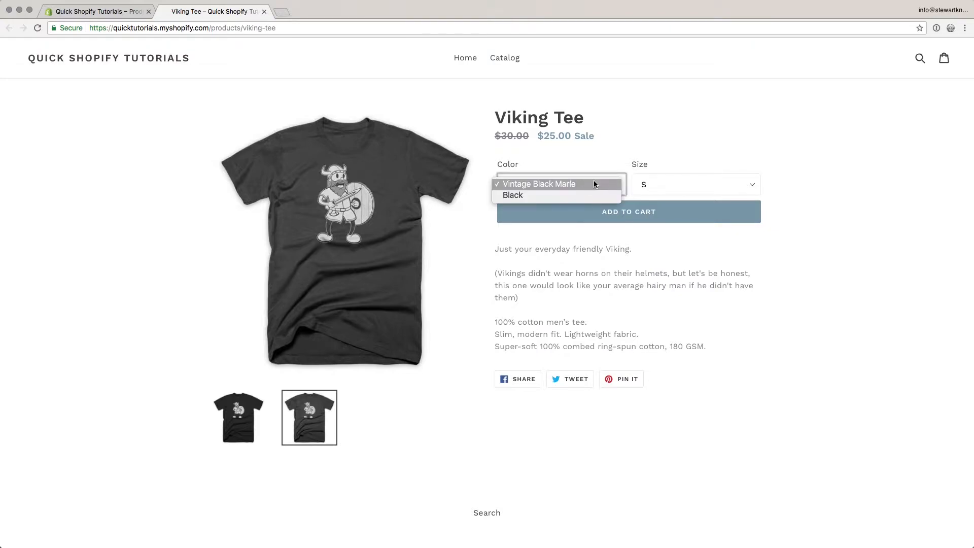
pyautogui.click(578, 198)
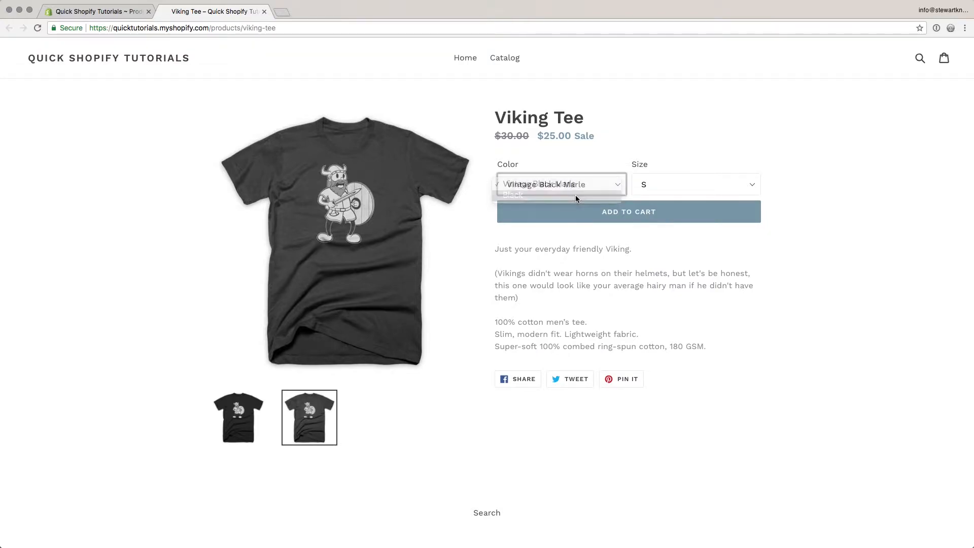
pyautogui.click(581, 187)
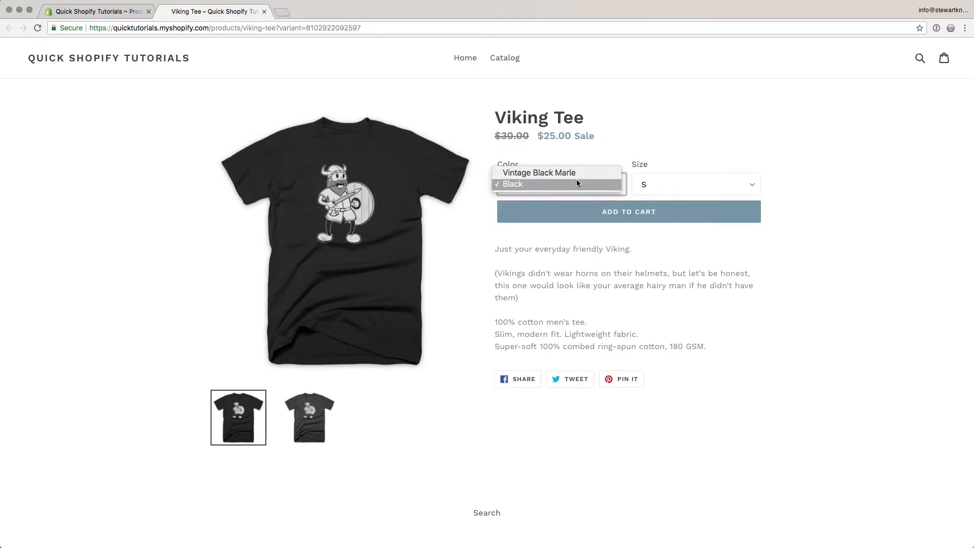
pyautogui.click(577, 173)
# - Check the storefront's size choices up to L, then compare the shirt image in Black and Vintage Black Marle at that size
pyautogui.click(670, 185)
pyautogui.click(665, 195)
pyautogui.click(665, 189)
pyautogui.click(666, 198)
pyautogui.click(594, 187)
pyautogui.click(580, 198)
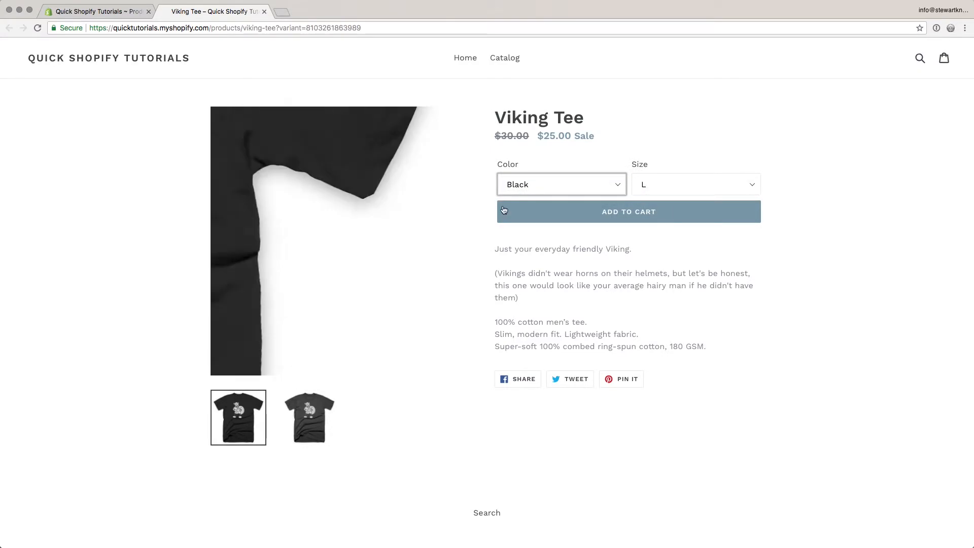
pyautogui.click(539, 188)
pyautogui.click(537, 173)
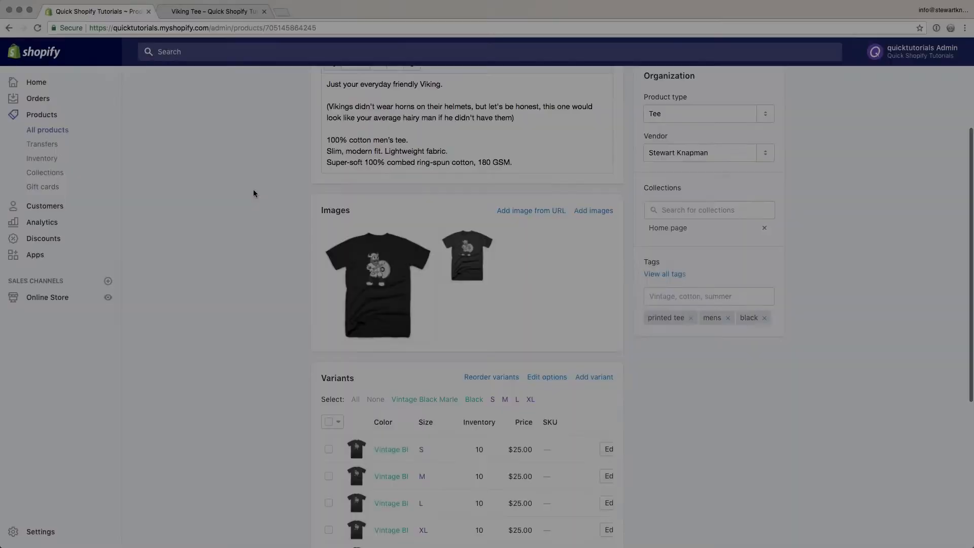
# - Return to the Viking Tee's admin page and review its variant list
pyautogui.scroll(-5, 253, 193)
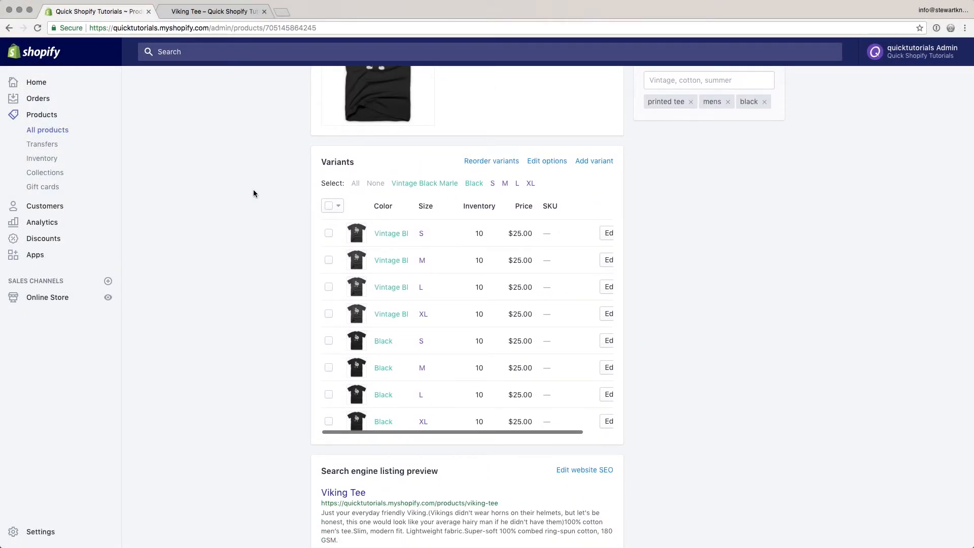
pyautogui.scroll(-1, 226, 226)
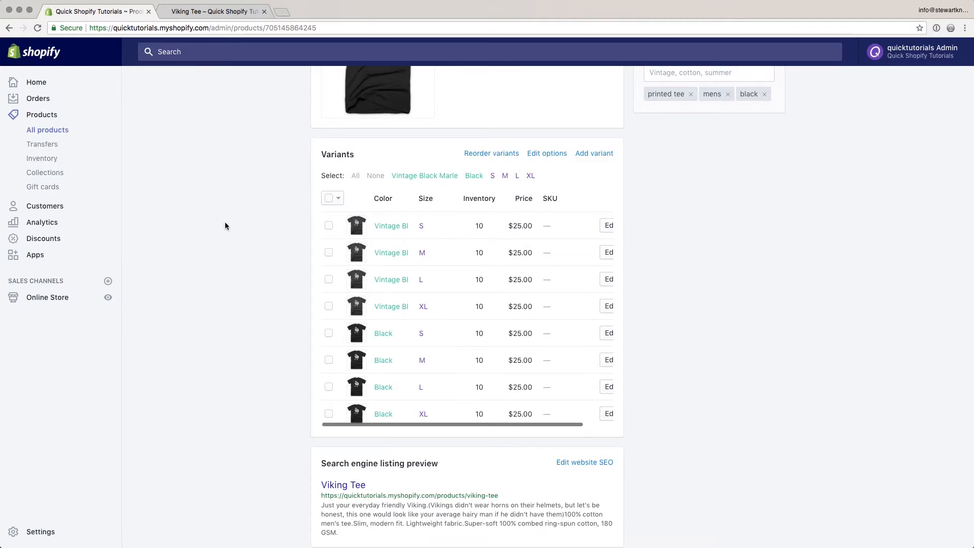